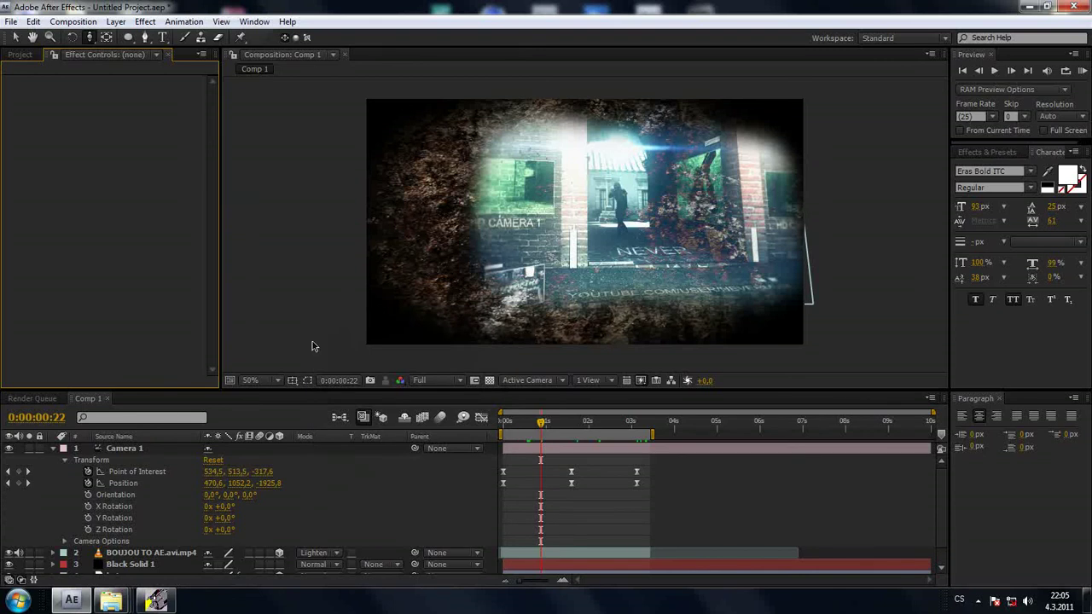
# Orbit the camera view, scrub back through the move, and show the Project list.
pyautogui.press('c')
pyautogui.moveTo(542, 426)
pyautogui.mouseDown()
pyautogui.moveTo(529, 431)
pyautogui.moveTo(590, 437)
pyautogui.mouseUp()
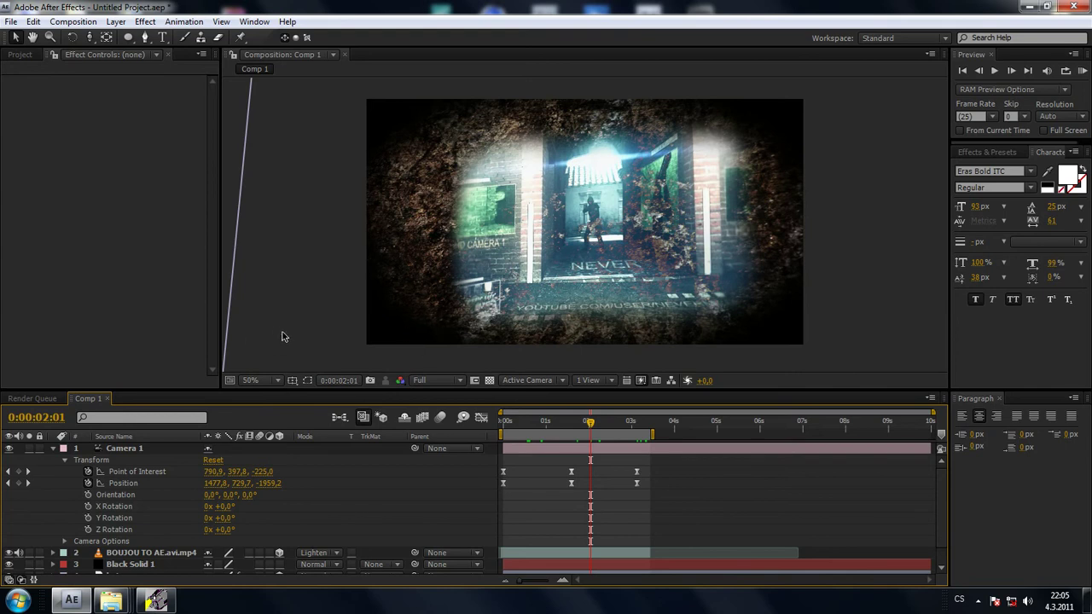
pyautogui.click(99, 291)
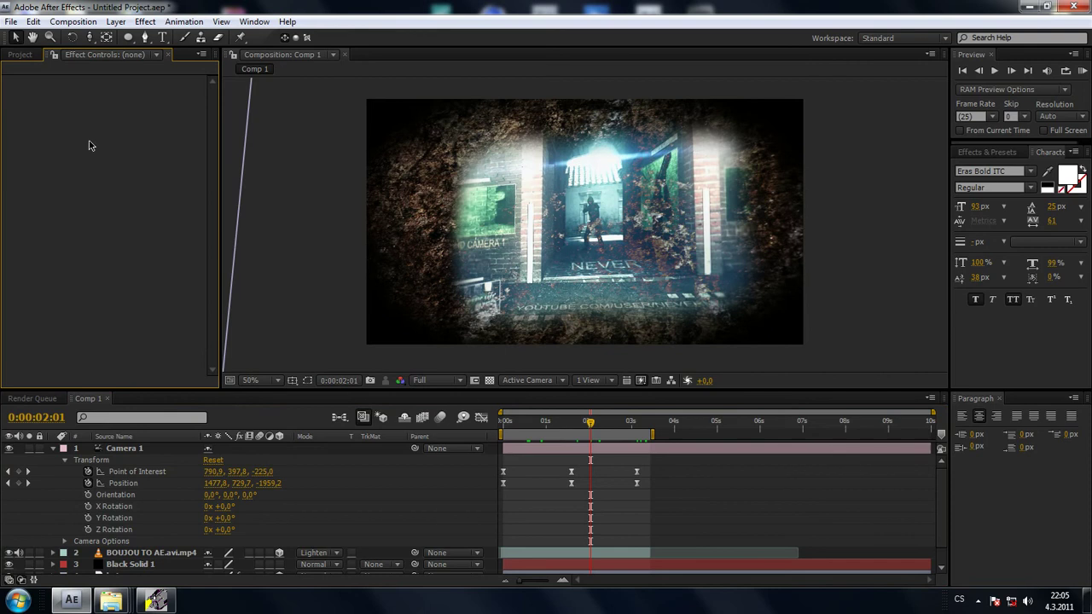
pyautogui.click(26, 55)
# Create a new composition, Comp 3, with the default settings.
pyautogui.rightClick(105, 312)
pyautogui.click(165, 322)
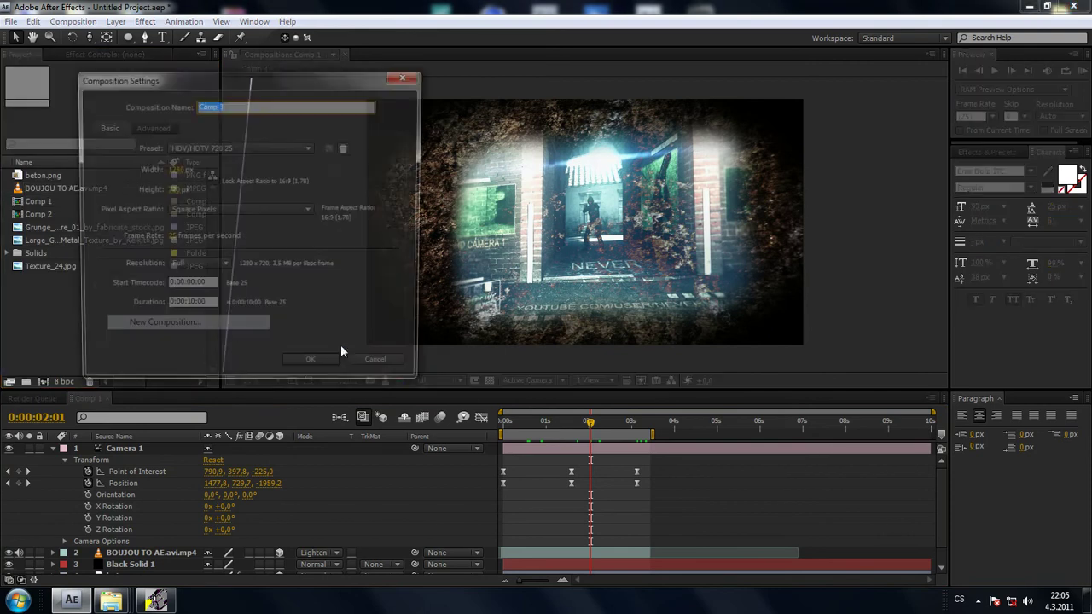
pyautogui.click(322, 372)
pyautogui.click(92, 338)
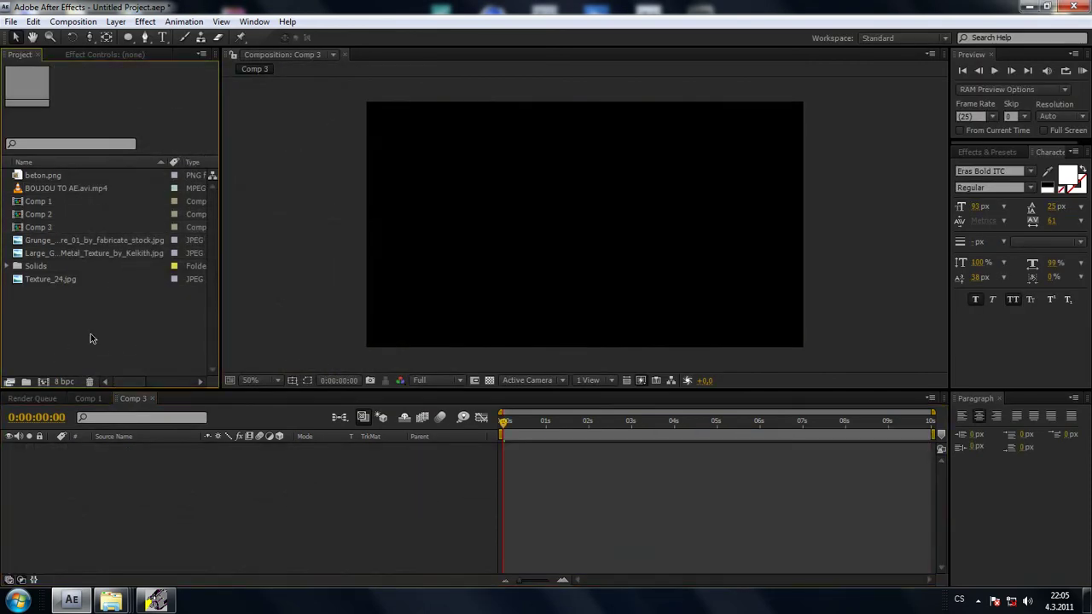
# Select the Kelkith grunge metal texture in the Project list.
pyautogui.click(50, 281)
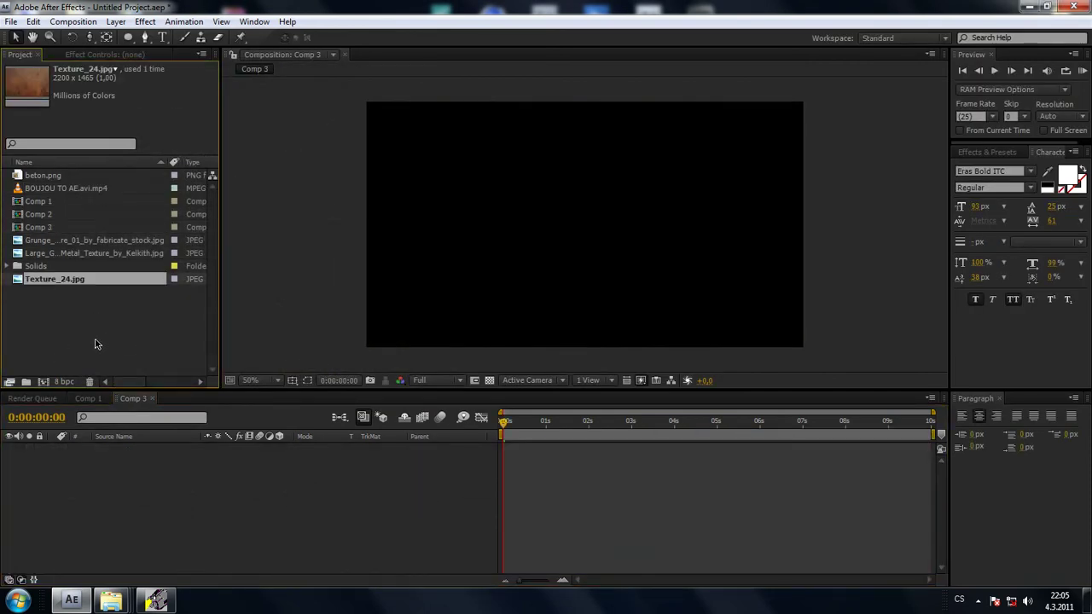
pyautogui.rightClick(133, 442)
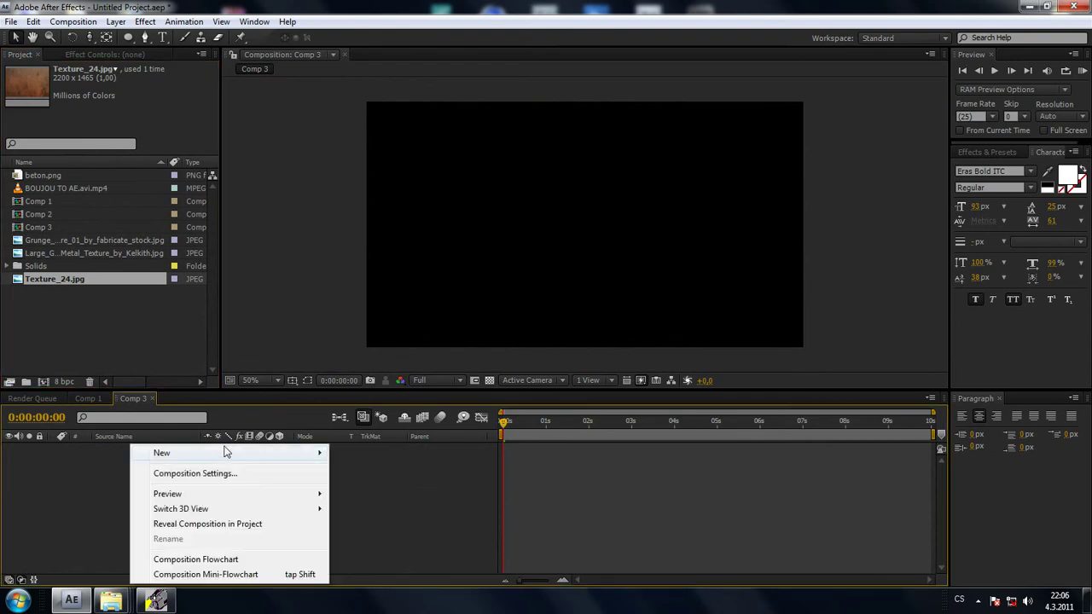
pyautogui.click(108, 330)
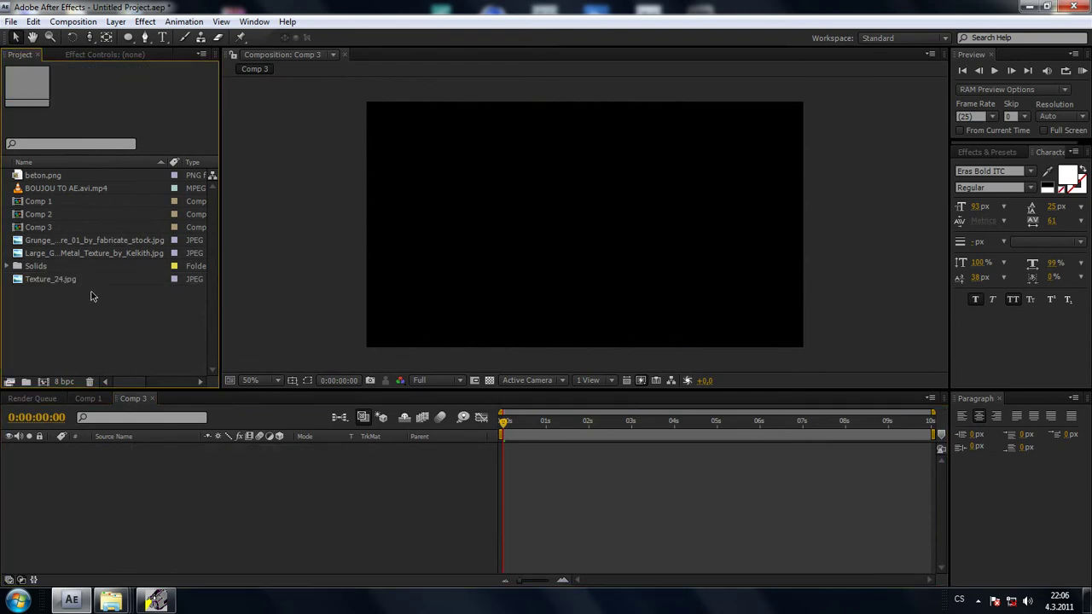
pyautogui.click(68, 281)
pyautogui.click(54, 254)
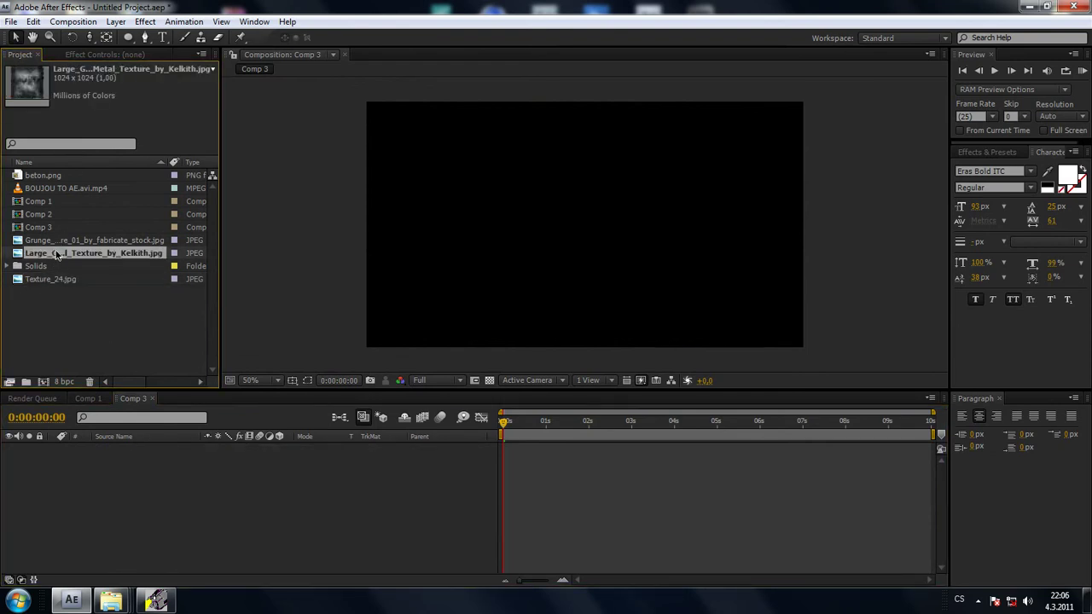
# Add the grunge metal texture to Comp 3 and rotate it 90°.
pyautogui.moveTo(162, 534); pyautogui.dragTo(163, 491)
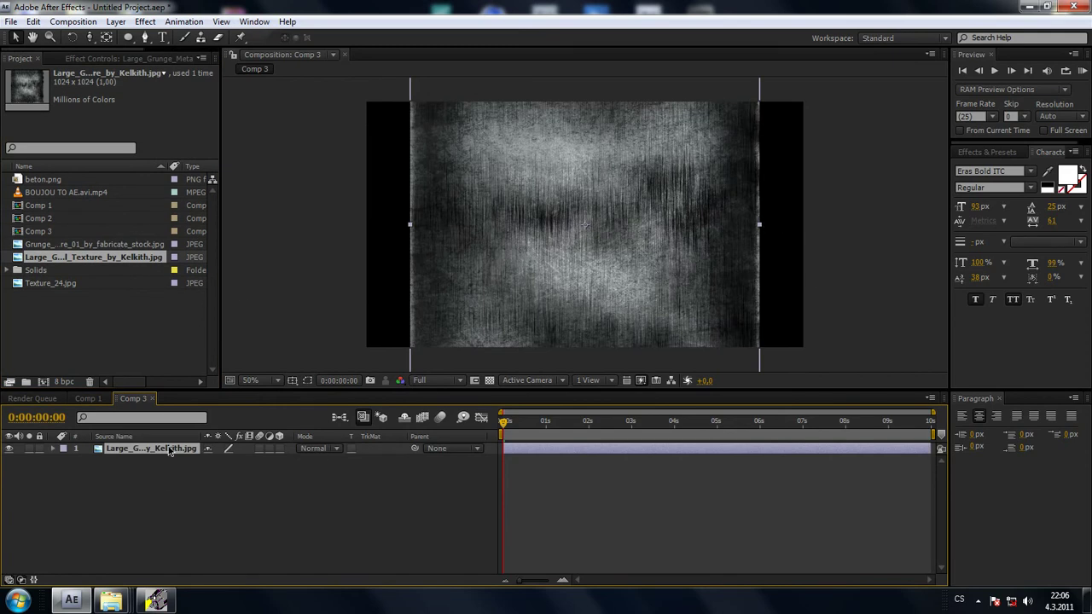
pyautogui.press('r')
pyautogui.click(222, 460)
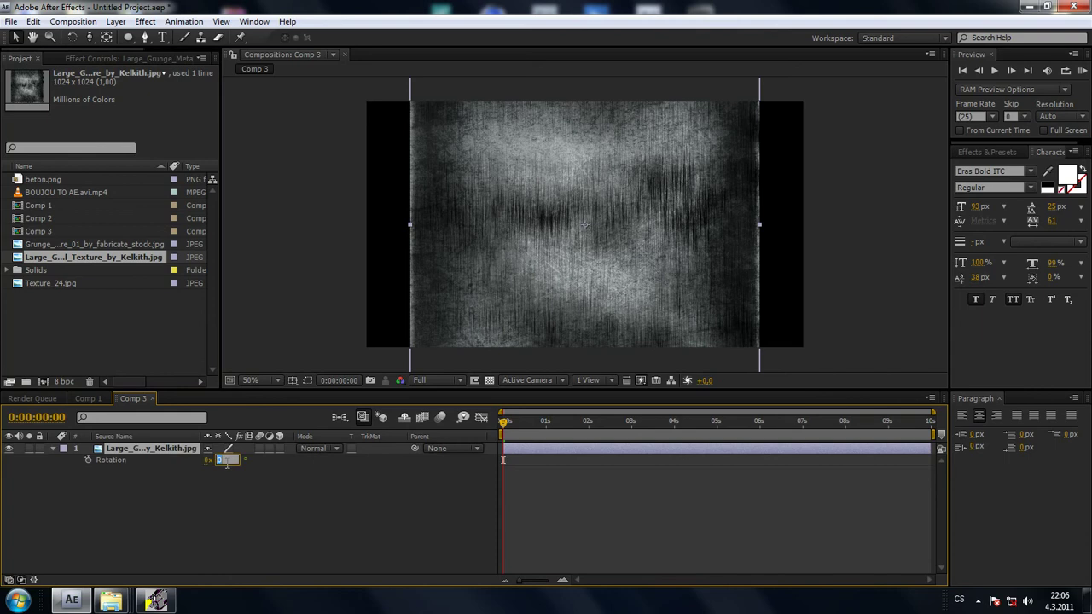
pyautogui.write('+90')
pyautogui.press('Return')
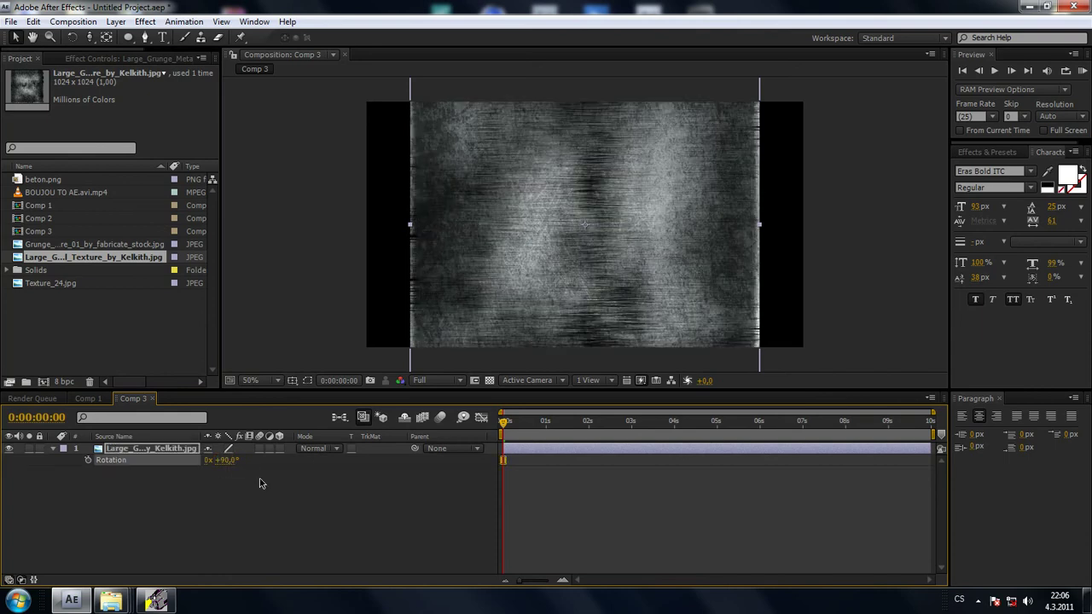
# Scale the texture up so it extends past the frame edges.
pyautogui.moveTo(764, 228); pyautogui.dragTo(813, 230)
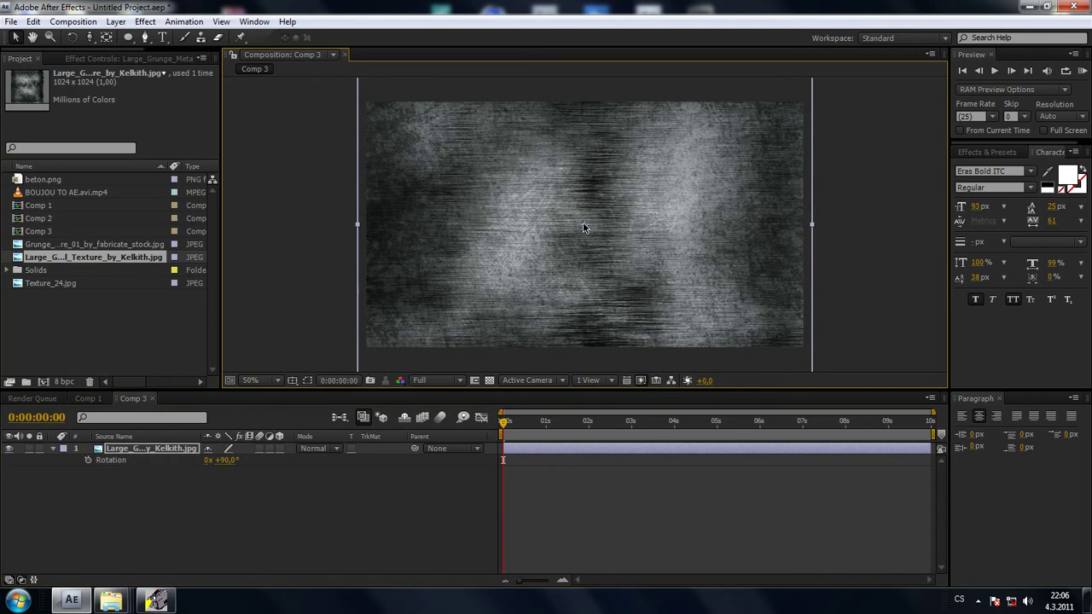
pyautogui.scroll(-1, 578, 226)
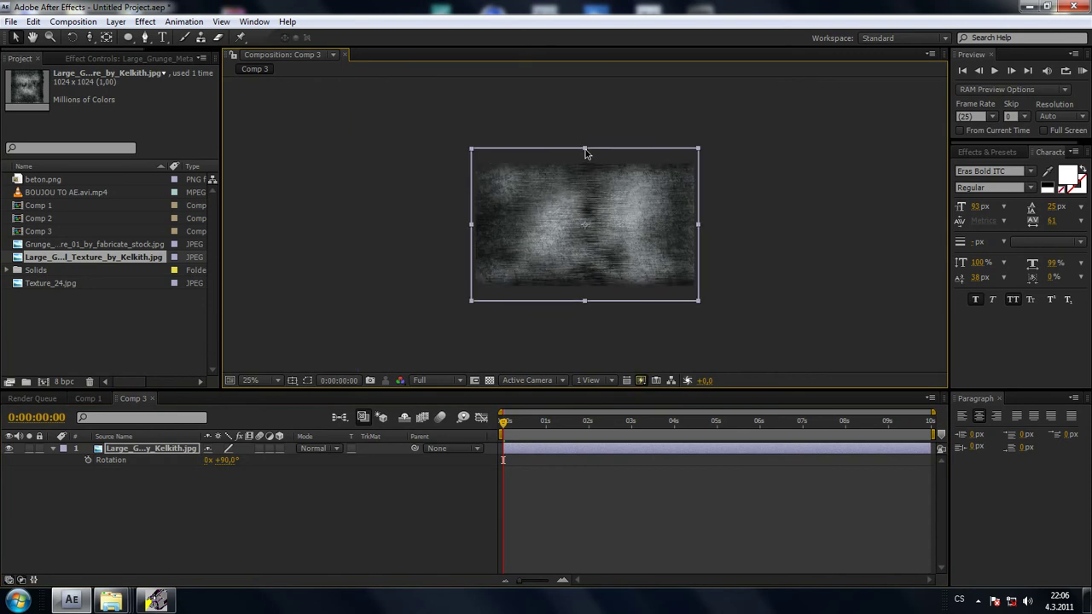
pyautogui.moveTo(698, 152)
pyautogui.mouseDown()
pyautogui.moveTo(740, 145)
pyautogui.moveTo(748, 131)
pyautogui.mouseUp()
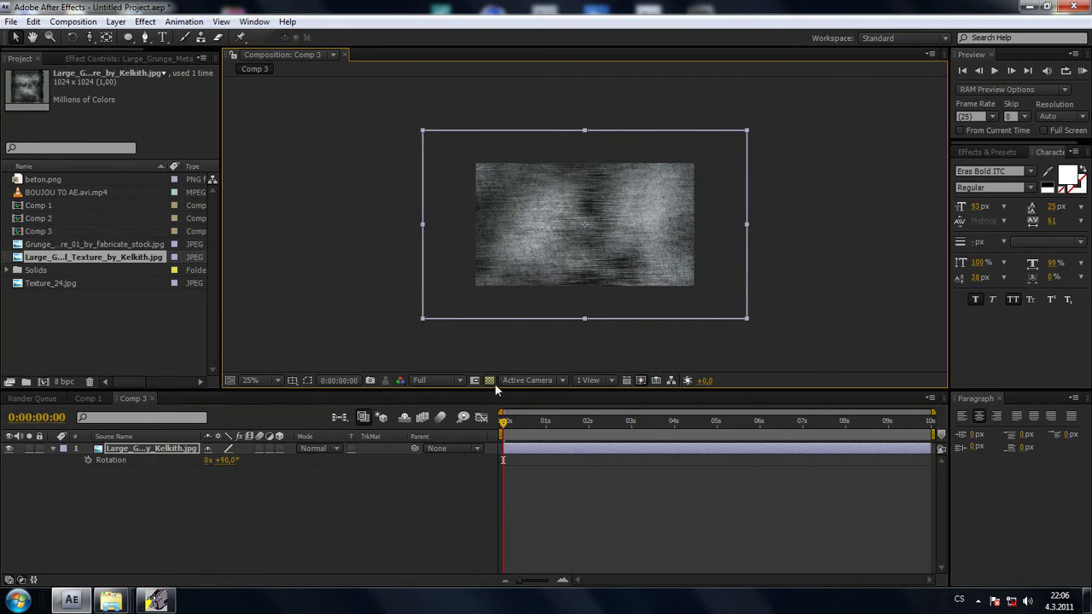
pyautogui.click(145, 22)
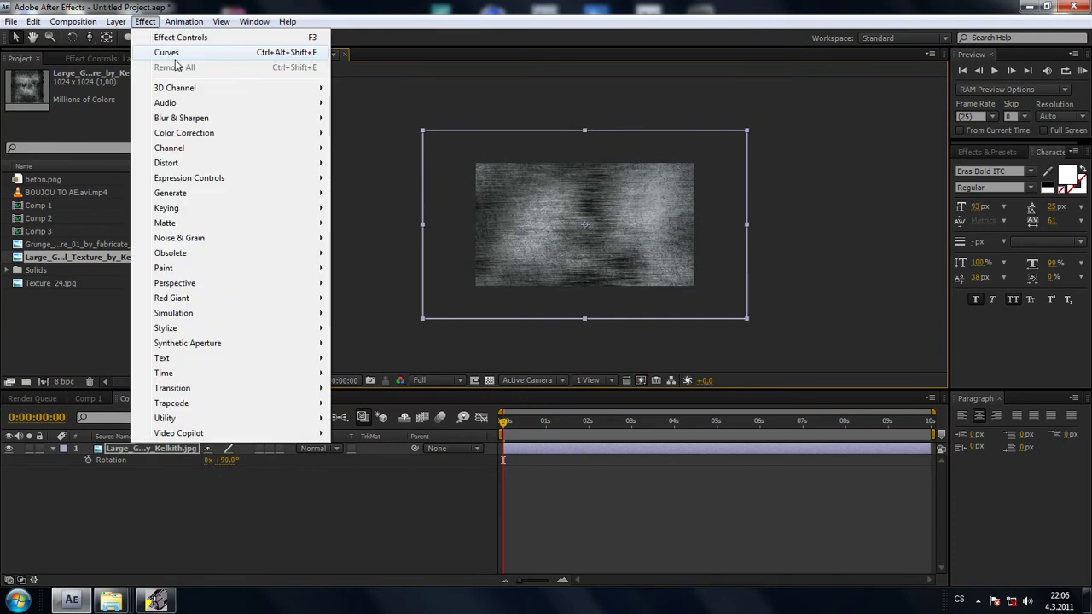
# Apply Curves to the texture with an S-curve that darkens shadows and lifts highlights.
pyautogui.click(196, 52)
pyautogui.moveTo(77, 203); pyautogui.dragTo(79, 224)
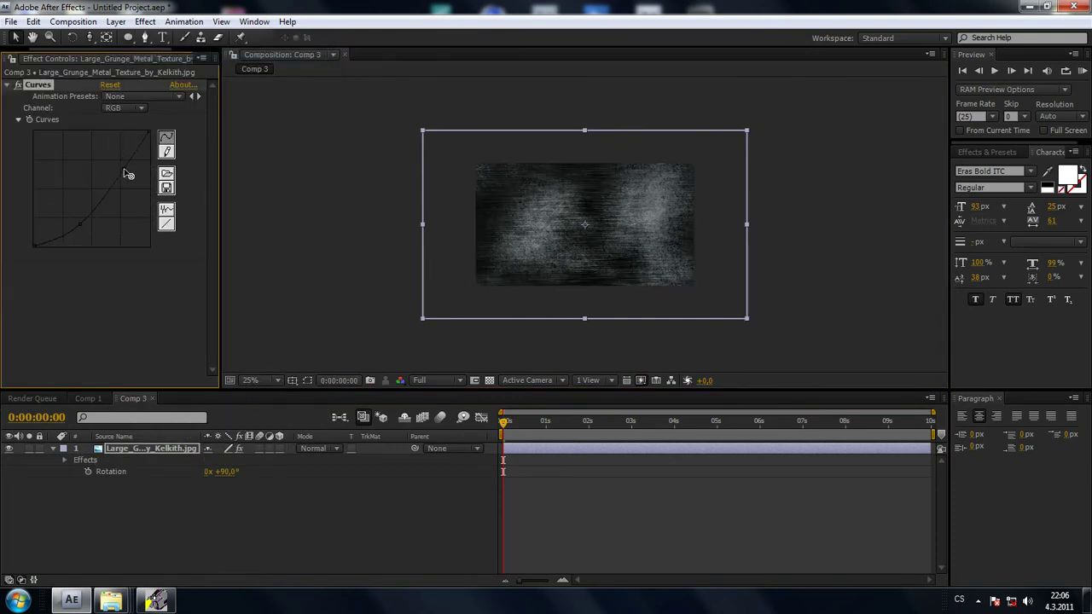
pyautogui.moveTo(117, 174); pyautogui.dragTo(112, 163)
pyautogui.press('.')
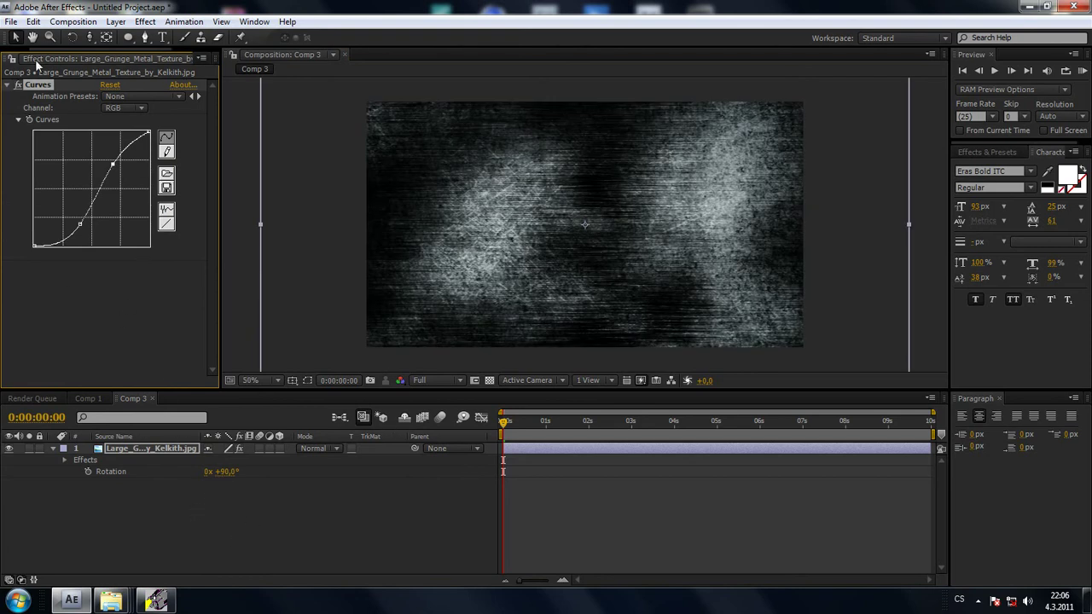
# Check Comp 1, return to Comp 3, and rearrange the panels back to the Project list.
pyautogui.click(88, 399)
pyautogui.click(132, 398)
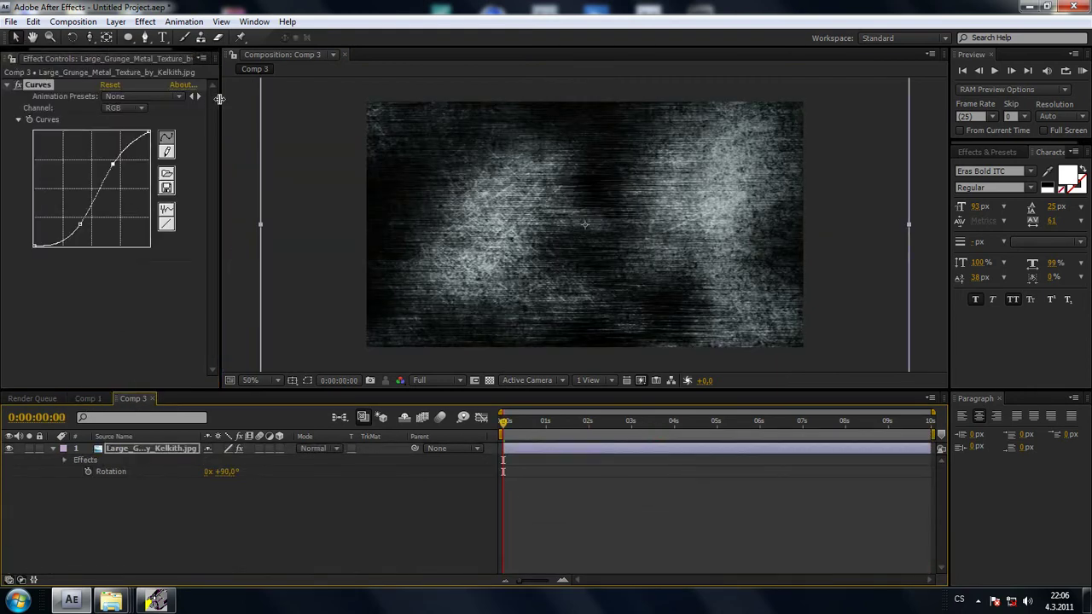
pyautogui.moveTo(220, 100); pyautogui.dragTo(291, 115)
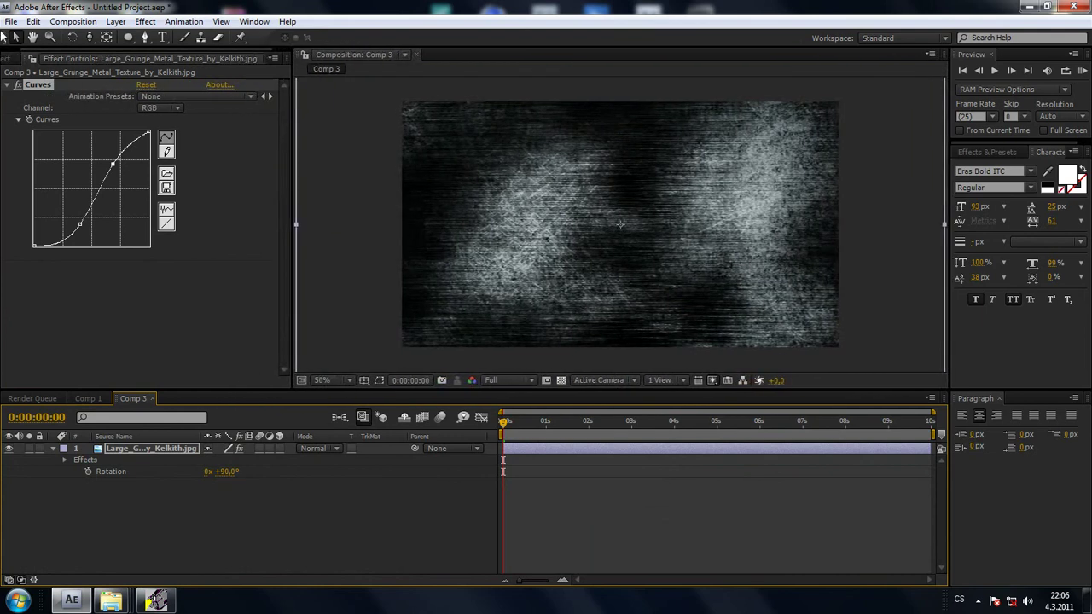
pyautogui.click(15, 58)
pyautogui.moveTo(290, 176); pyautogui.dragTo(173, 167)
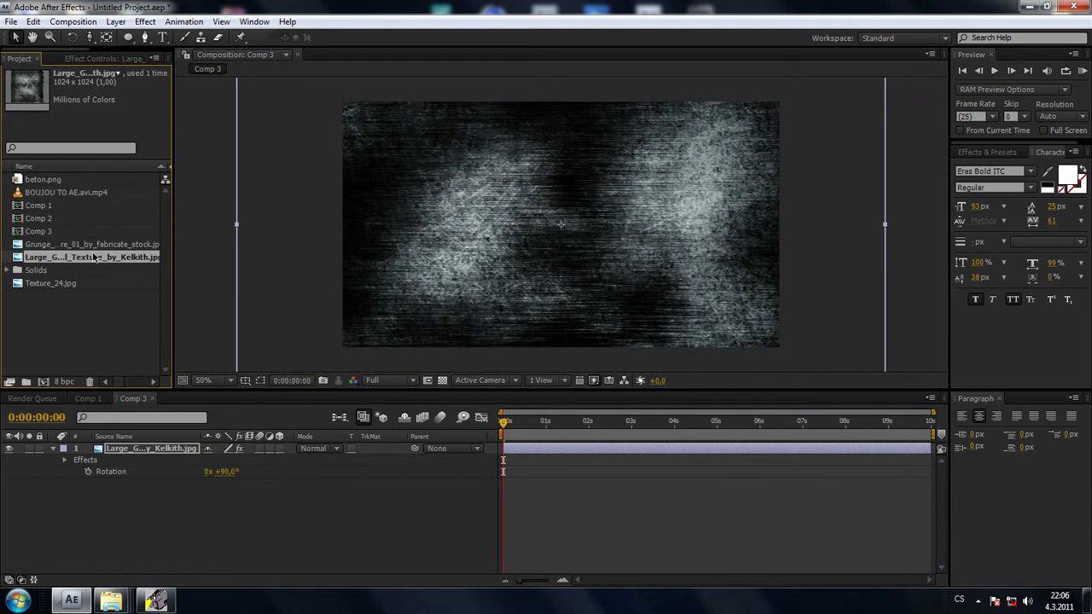
# Add BOUJOU TO AE.avi.mp4 above the texture, trim it to start at 3:12, and shrink it inside the texture.
pyautogui.click(41, 196)
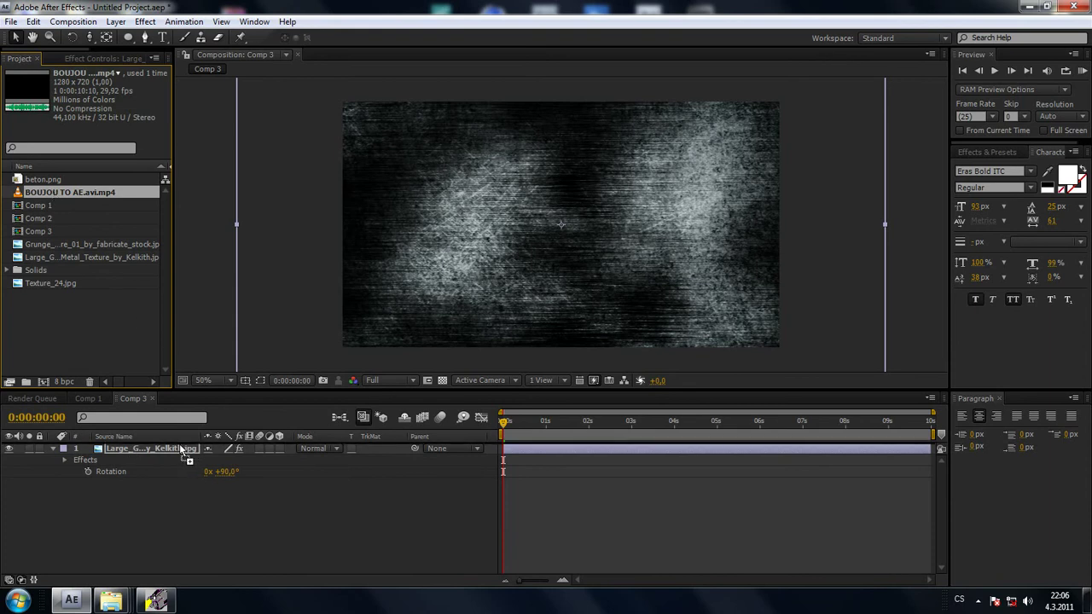
pyautogui.moveTo(55, 195); pyautogui.dragTo(179, 446)
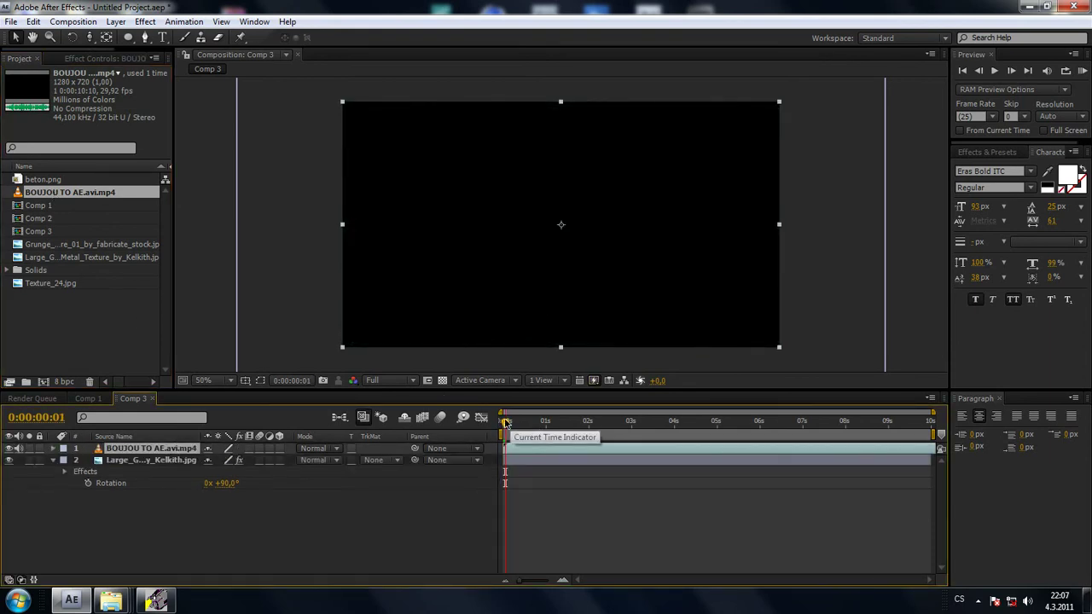
pyautogui.moveTo(504, 424)
pyautogui.mouseDown()
pyautogui.moveTo(671, 435)
pyautogui.moveTo(651, 437)
pyautogui.mouseUp()
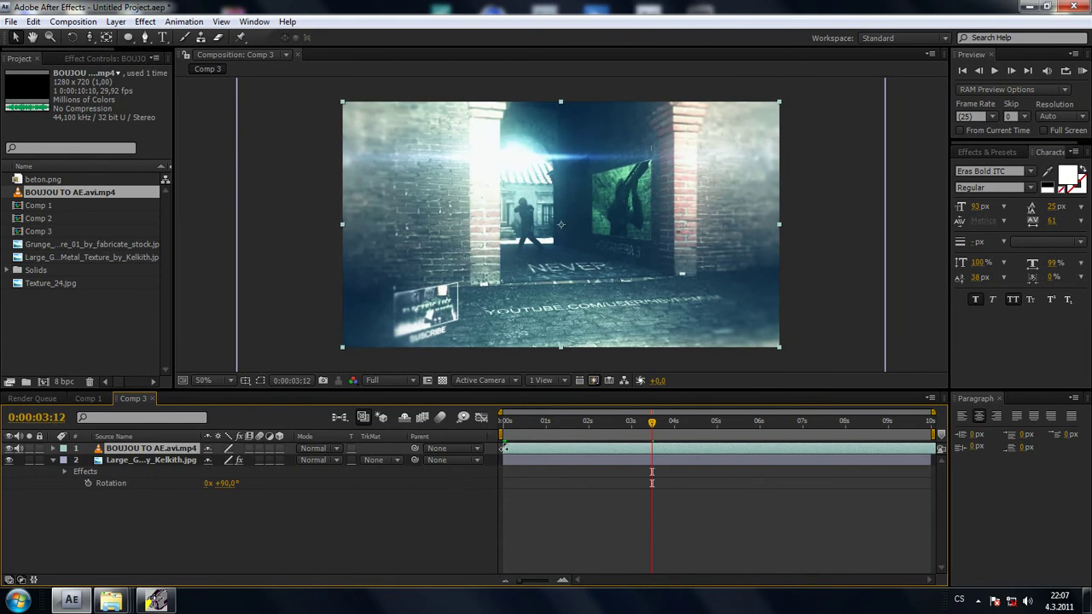
pyautogui.moveTo(503, 449)
pyautogui.mouseDown()
pyautogui.moveTo(649, 460)
pyautogui.moveTo(516, 452)
pyautogui.mouseUp()
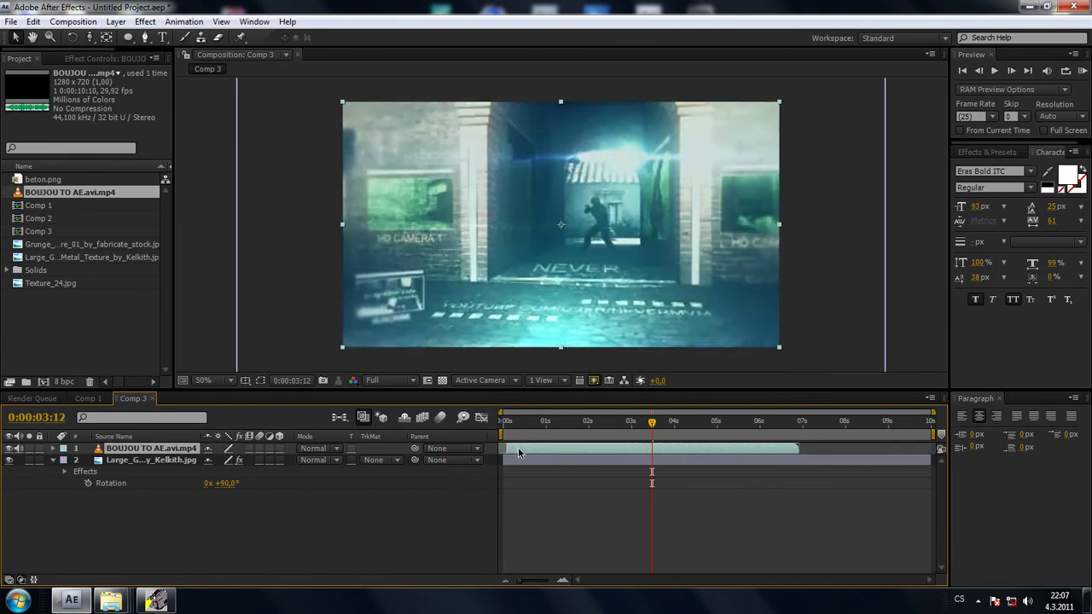
pyautogui.moveTo(651, 426); pyautogui.dragTo(502, 438)
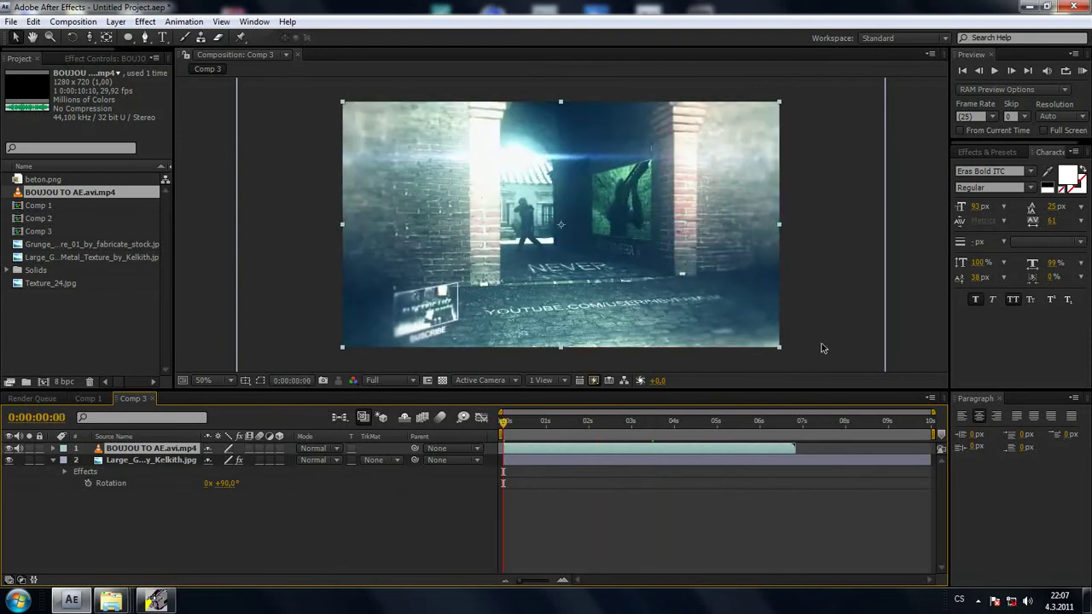
pyautogui.moveTo(780, 349); pyautogui.dragTo(705, 312)
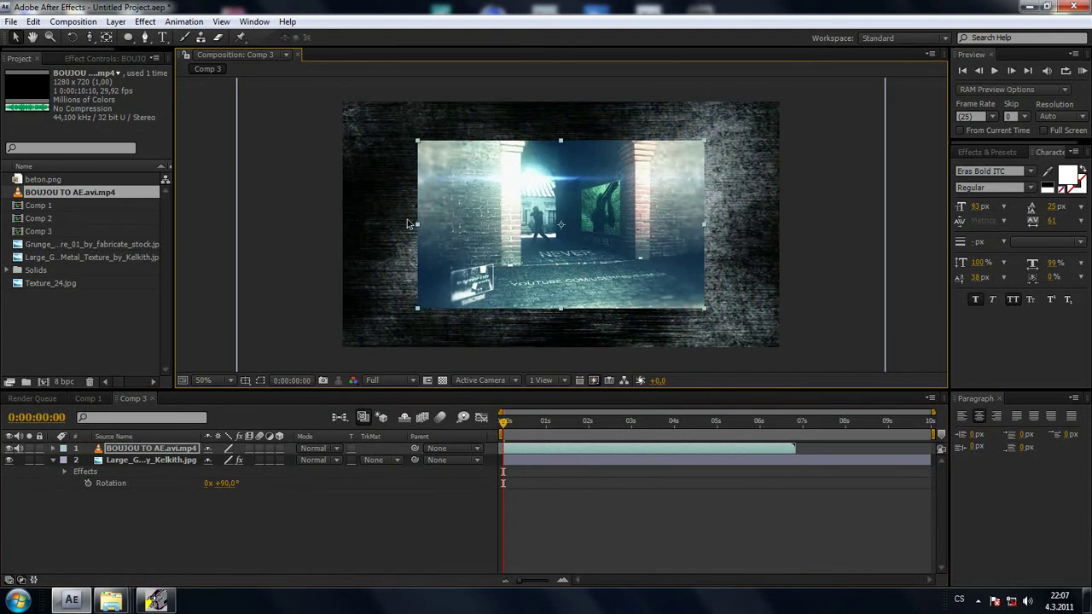
# Draw a closed RotoBezier mask around the BOUJOU video with sixteen points.
pyautogui.click(145, 38)
pyautogui.click(442, 176)
pyautogui.click(493, 156)
pyautogui.click(572, 153)
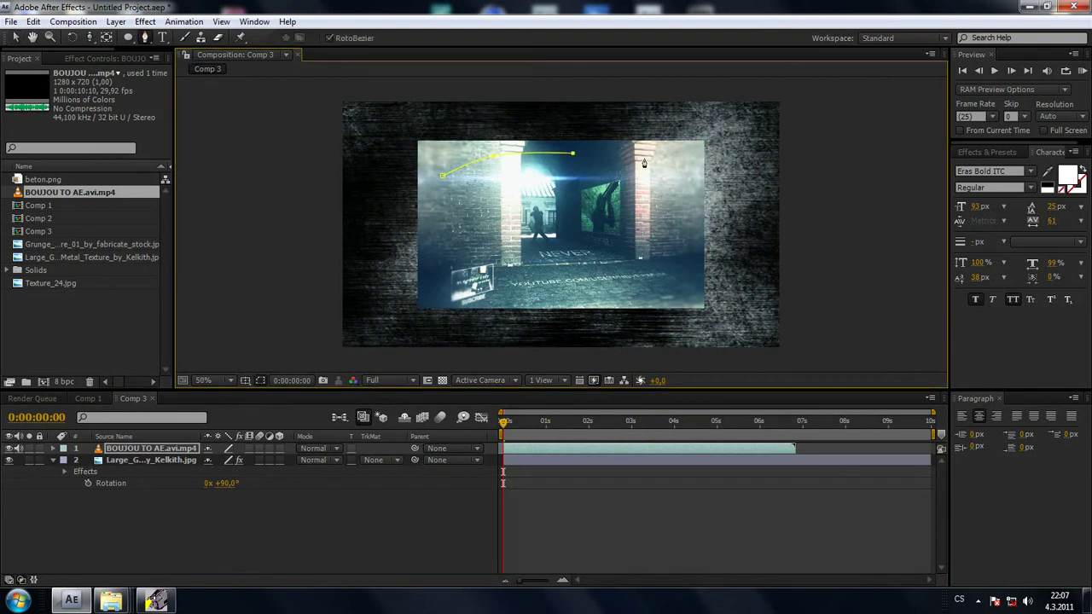
pyautogui.click(645, 159)
pyautogui.click(669, 191)
pyautogui.click(687, 230)
pyautogui.click(685, 273)
pyautogui.click(661, 289)
pyautogui.click(626, 295)
pyautogui.click(560, 296)
pyautogui.click(501, 292)
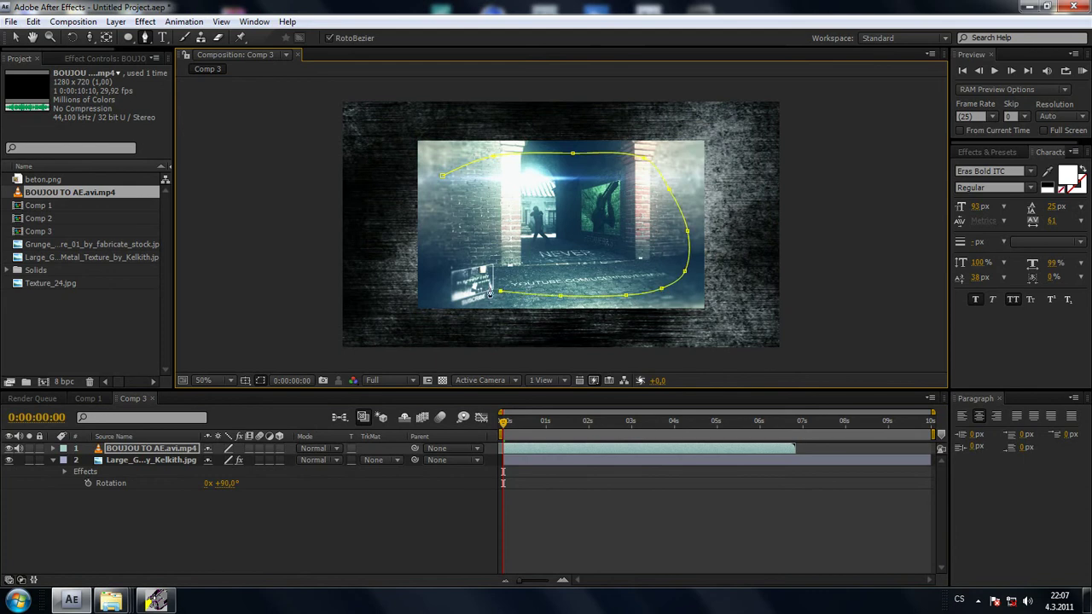
pyautogui.click(463, 278)
pyautogui.click(447, 250)
pyautogui.click(438, 216)
pyautogui.click(442, 176)
pyautogui.click(442, 178)
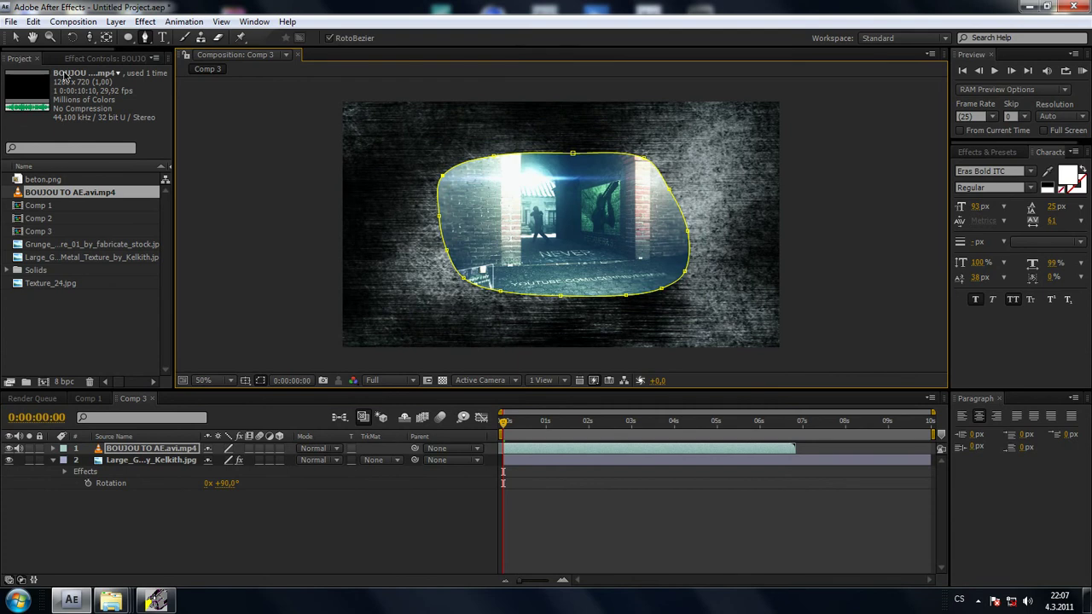
# Refine the mask by moving the top-left and right vertices and adding a bottom point.
pyautogui.click(15, 37)
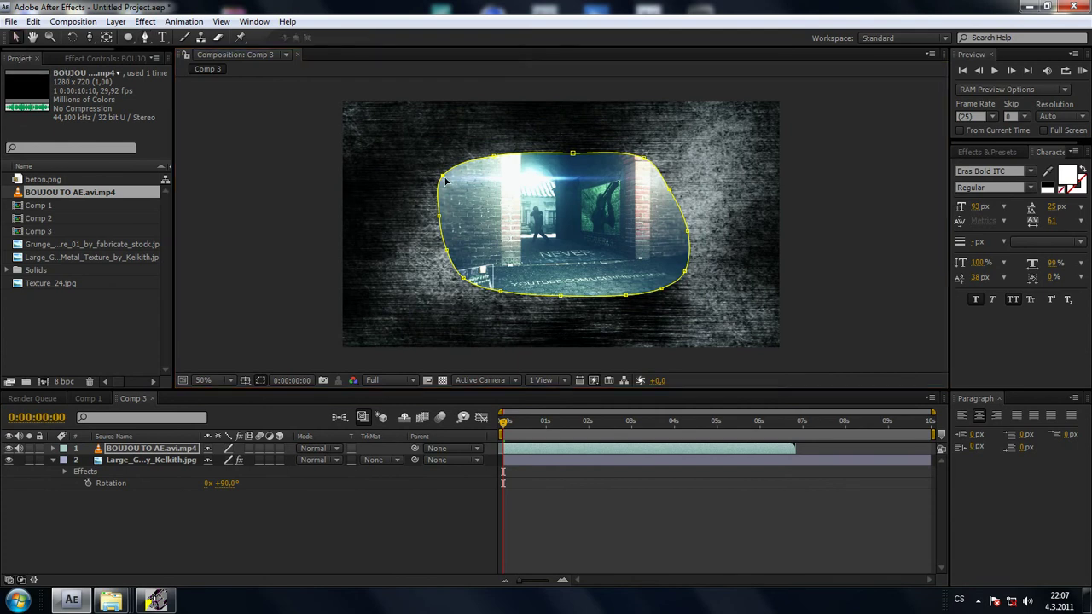
pyautogui.moveTo(443, 177); pyautogui.dragTo(499, 156)
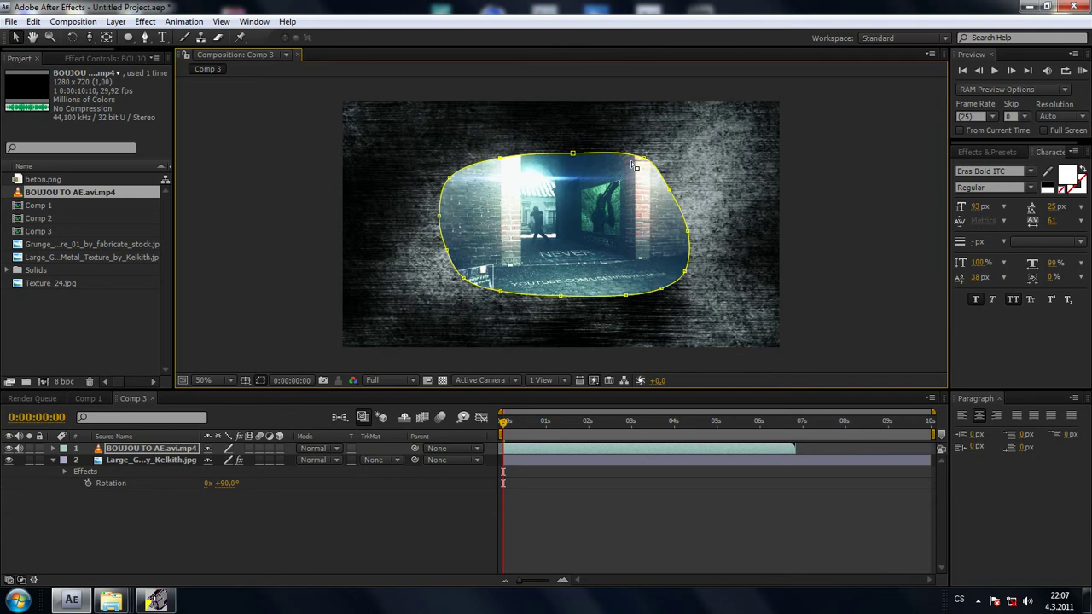
pyautogui.moveTo(688, 231); pyautogui.dragTo(679, 236)
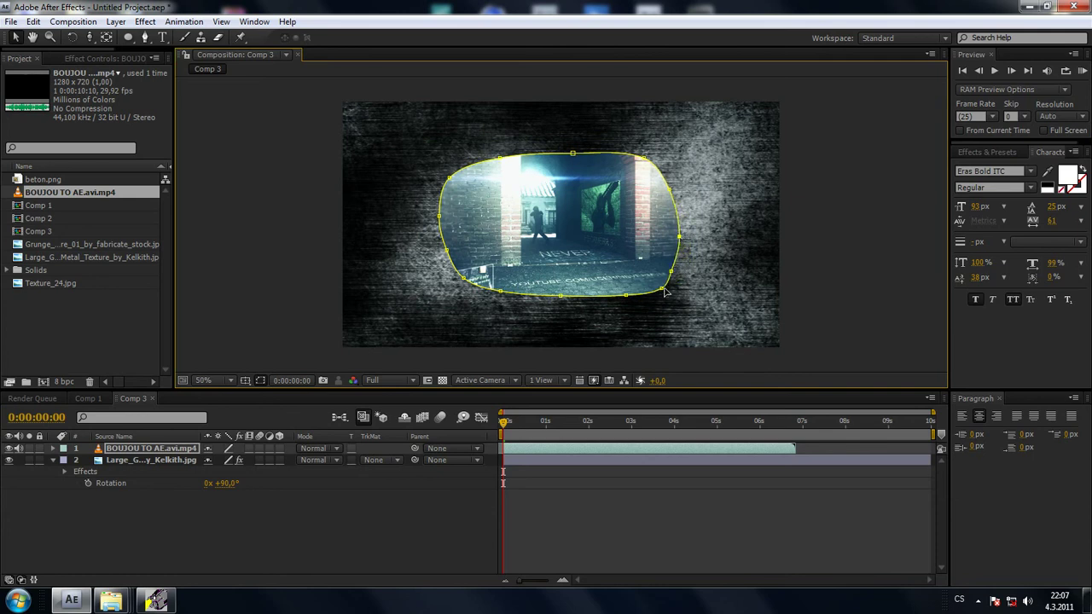
pyautogui.click(603, 296)
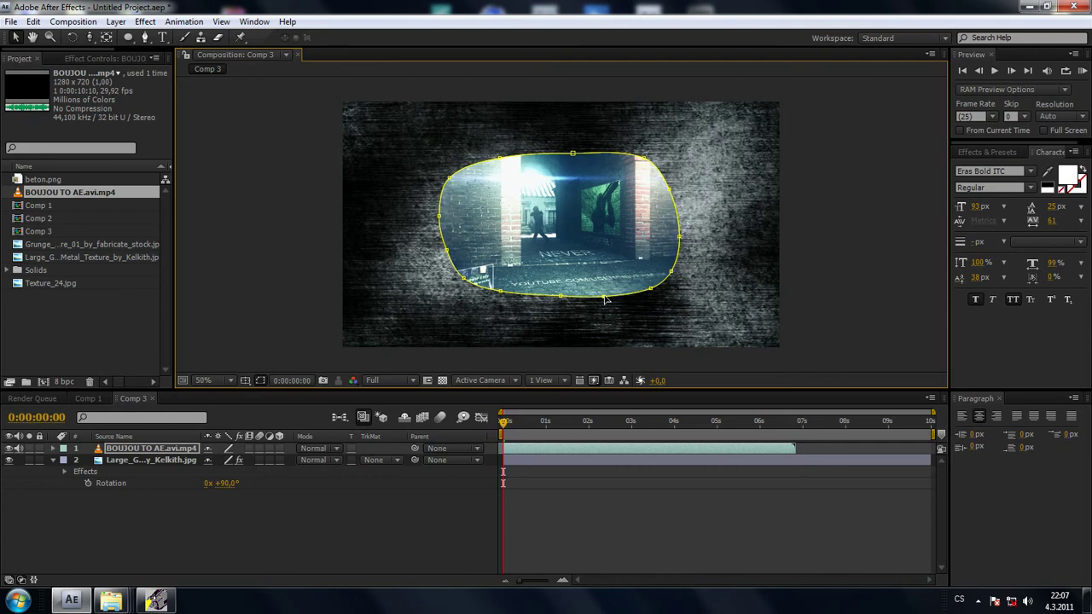
# Preview the mask, then reveal the Masks group on the BOUJOU video layer.
pyautogui.click(191, 493)
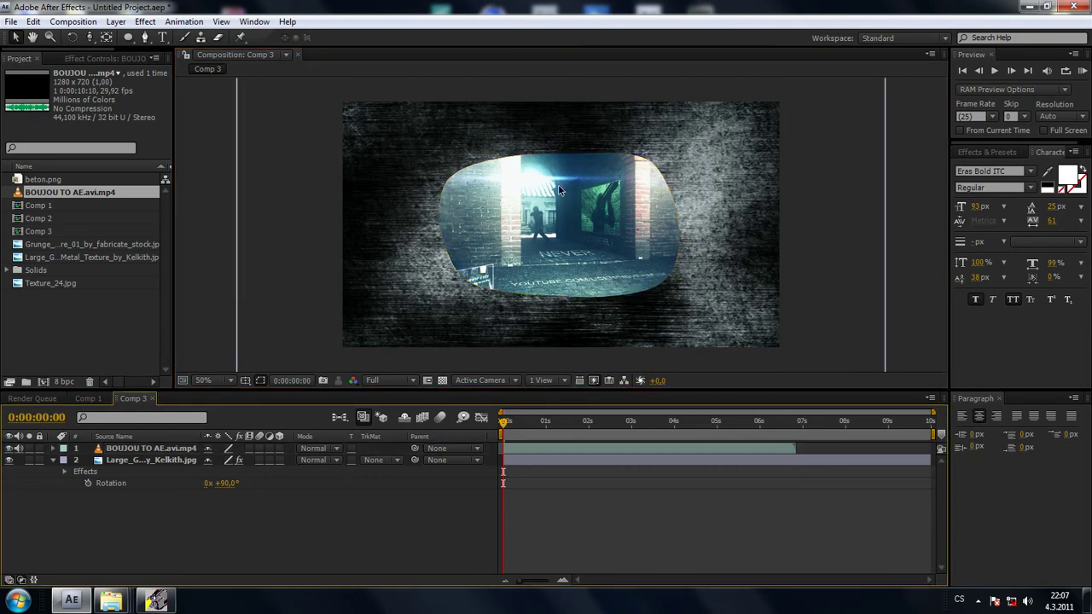
pyautogui.click(136, 450)
pyautogui.click(53, 449)
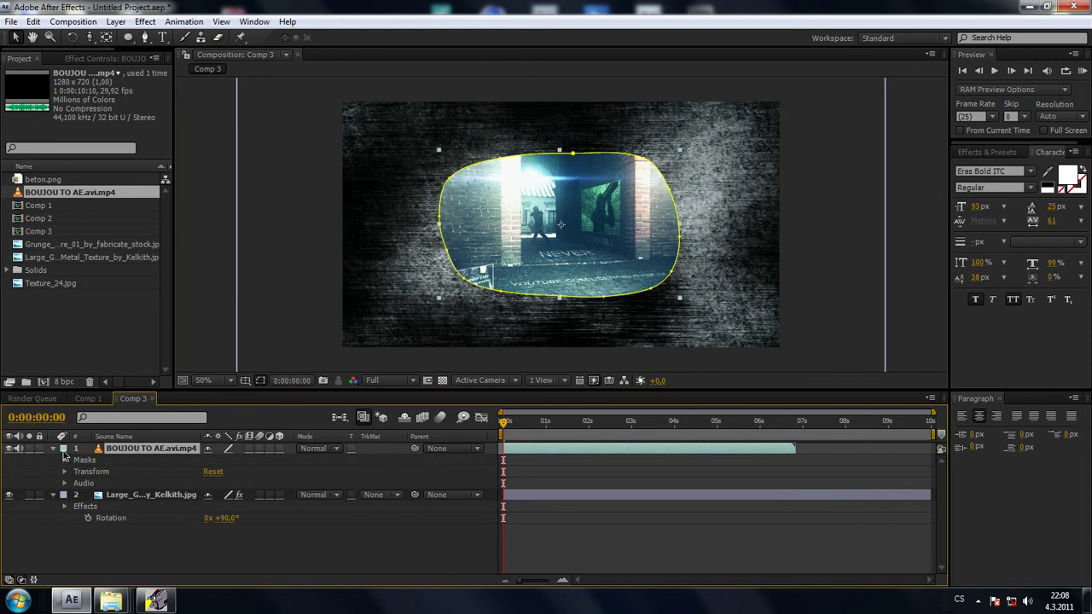
pyautogui.click(65, 460)
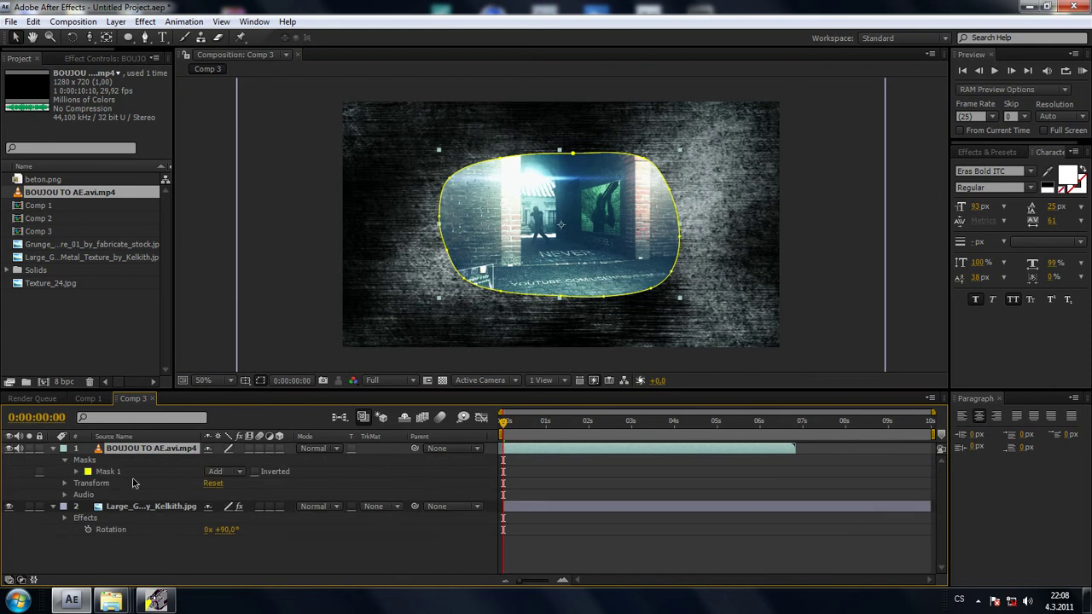
# Set Mask 1's feather to 101 pixels on the BOUJOU video layer.
pyautogui.click(108, 473)
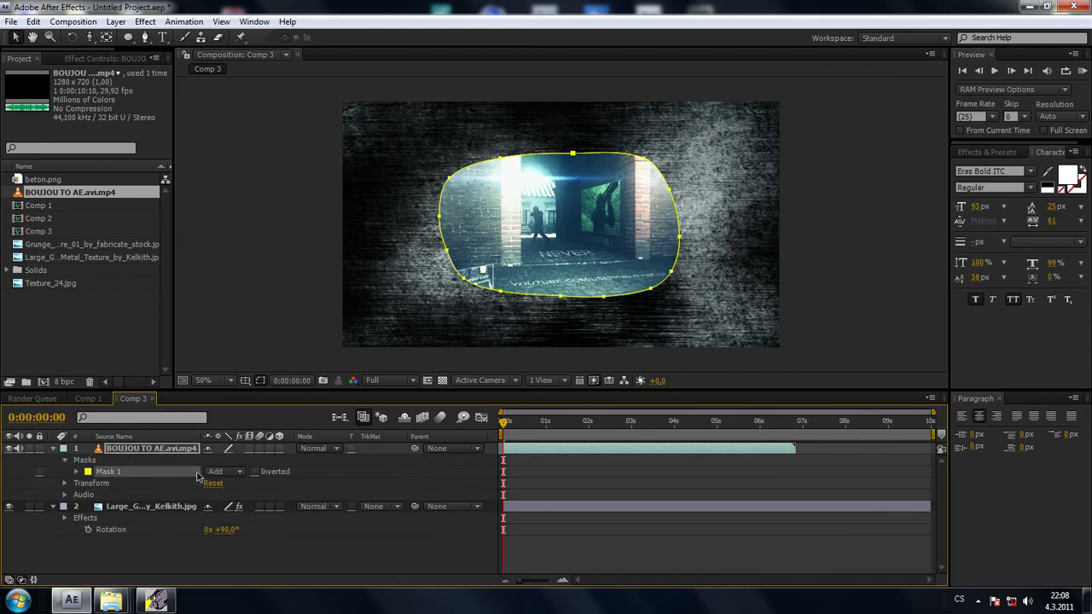
pyautogui.click(76, 472)
pyautogui.moveTo(210, 495)
pyautogui.mouseDown()
pyautogui.moveTo(315, 495)
pyautogui.moveTo(301, 493)
pyautogui.moveTo(427, 476)
pyautogui.moveTo(287, 481)
pyautogui.mouseUp()
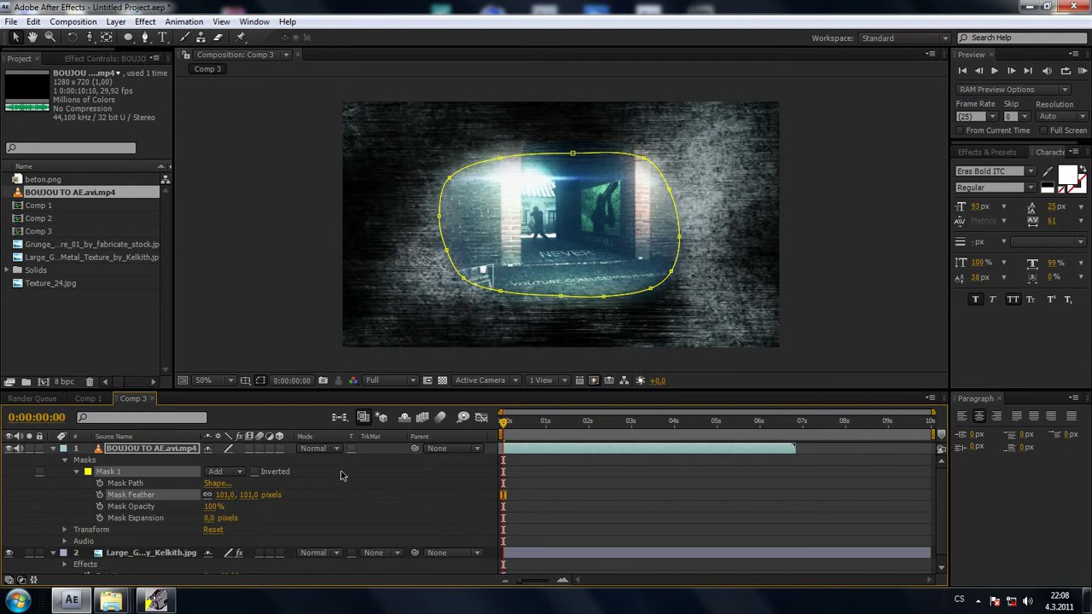
pyautogui.click(53, 448)
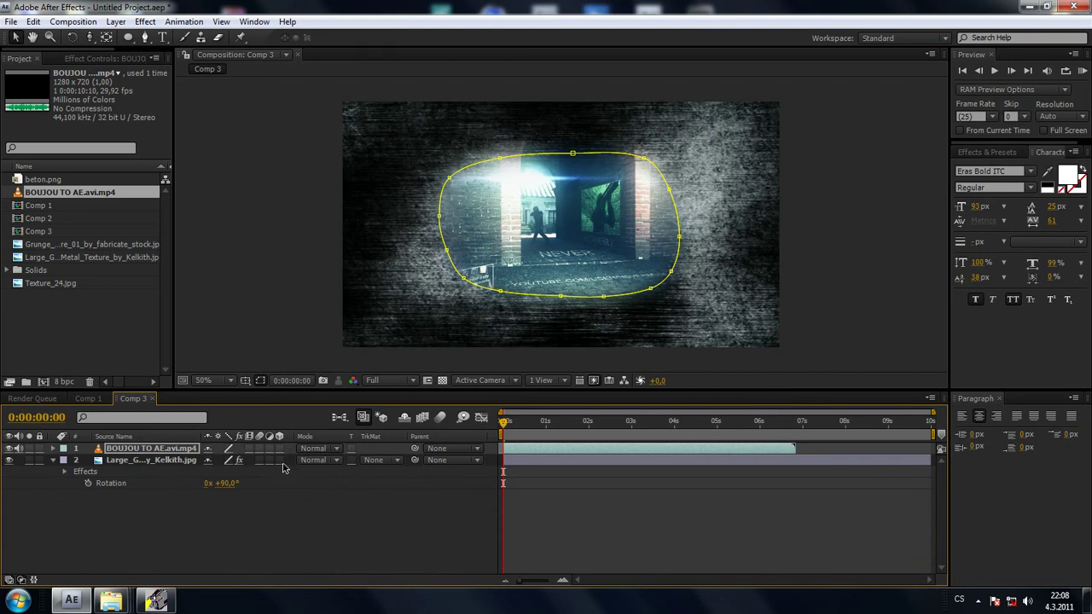
# Try Screen, Add and Saturation blending modes on the BOUJOU video layer.
pyautogui.click(335, 449)
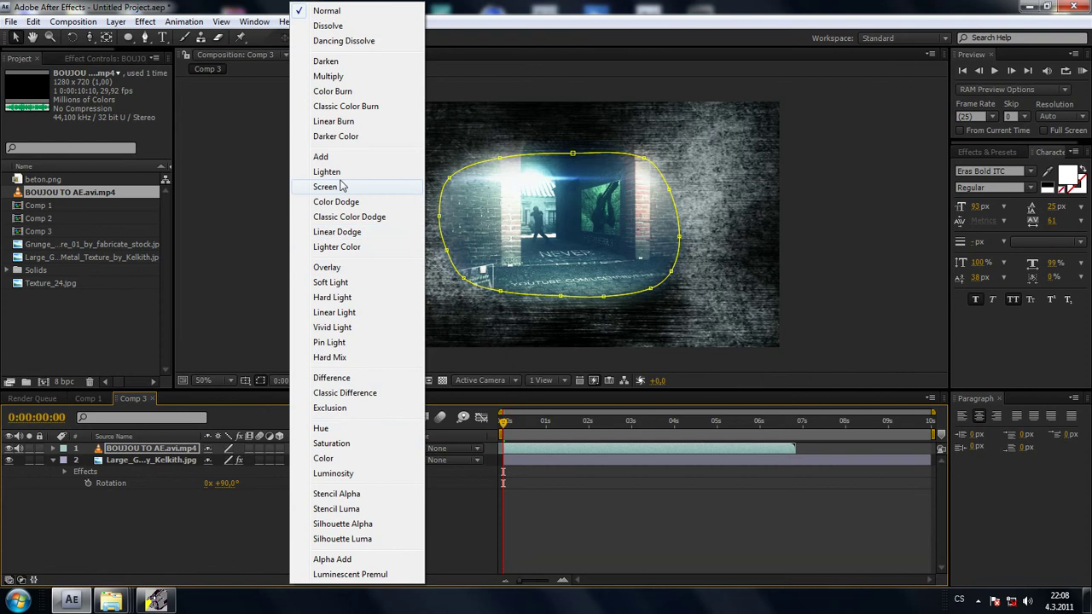
pyautogui.click(327, 187)
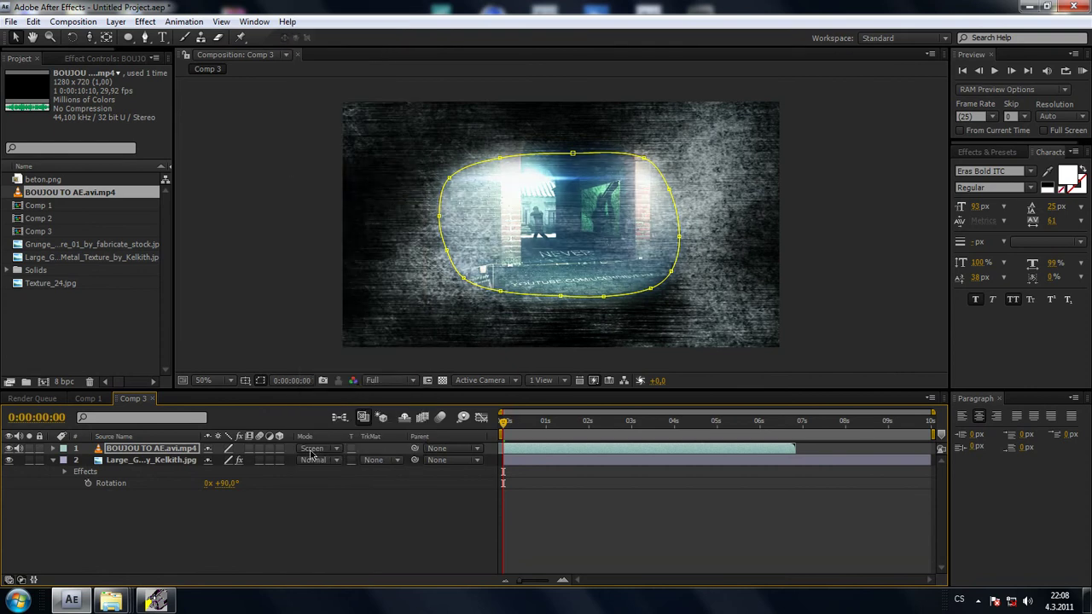
pyautogui.moveTo(509, 423); pyautogui.dragTo(559, 424)
pyautogui.moveTo(592, 422); pyautogui.dragTo(612, 421)
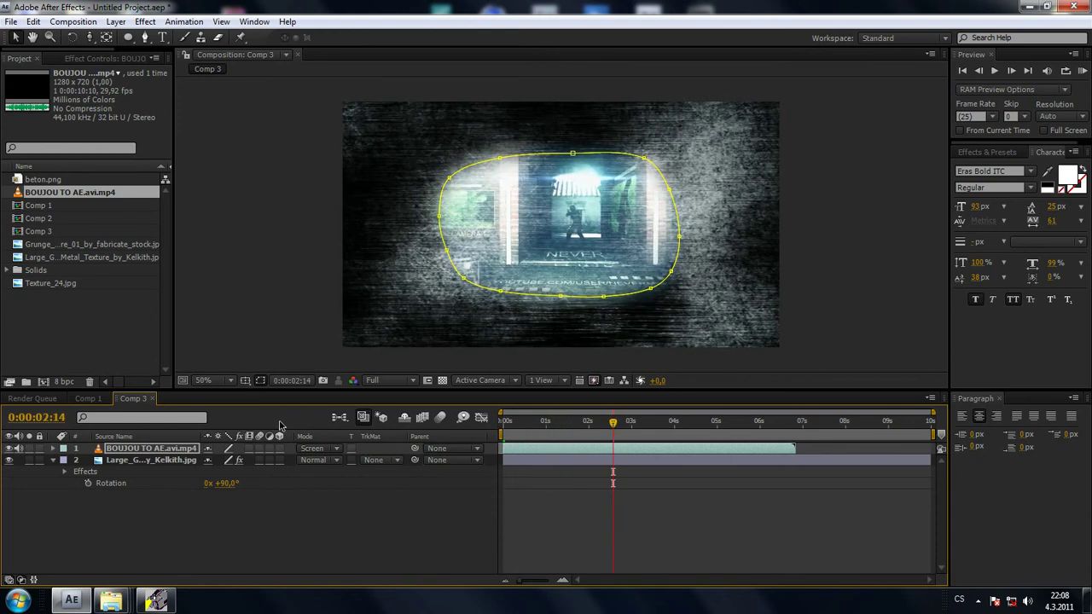
pyautogui.click(323, 450)
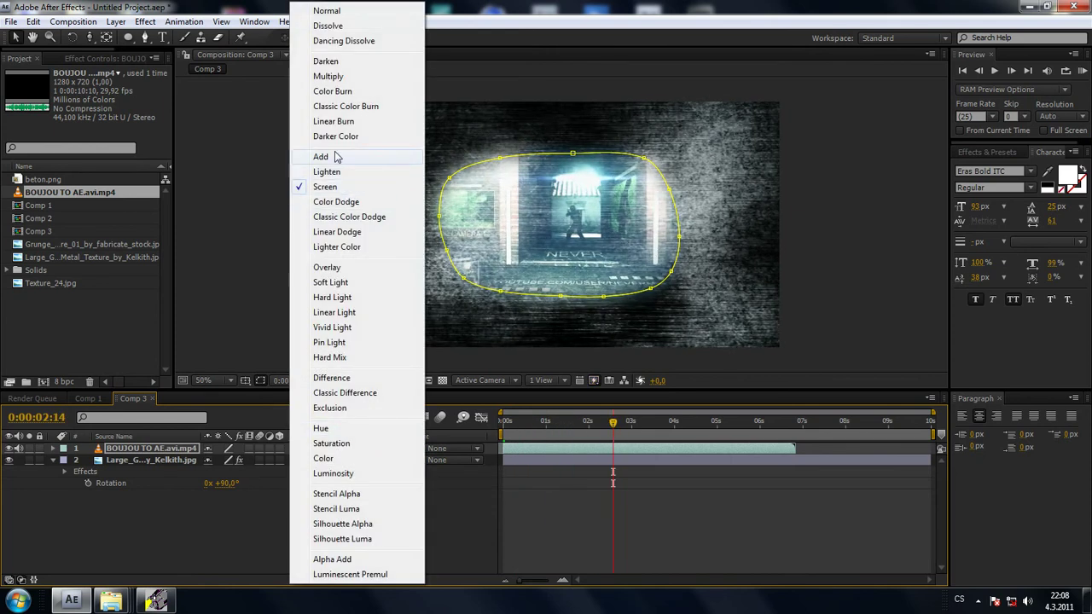
pyautogui.click(337, 157)
pyautogui.click(323, 447)
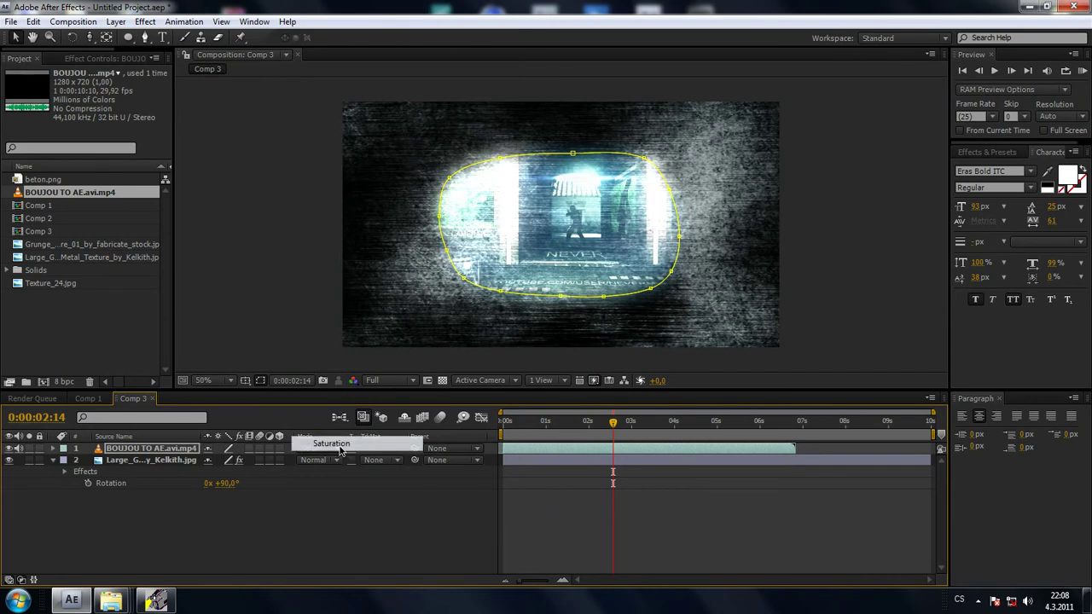
pyautogui.click(341, 441)
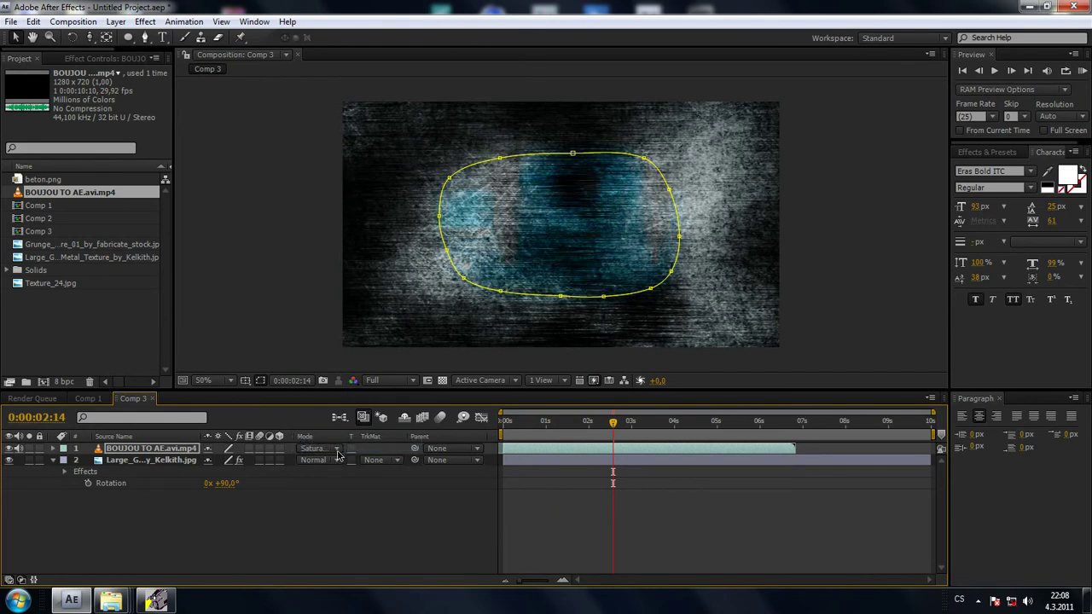
# Set the video's blending mode to Linear Light and scrub the timeline to preview it.
pyautogui.click(337, 450)
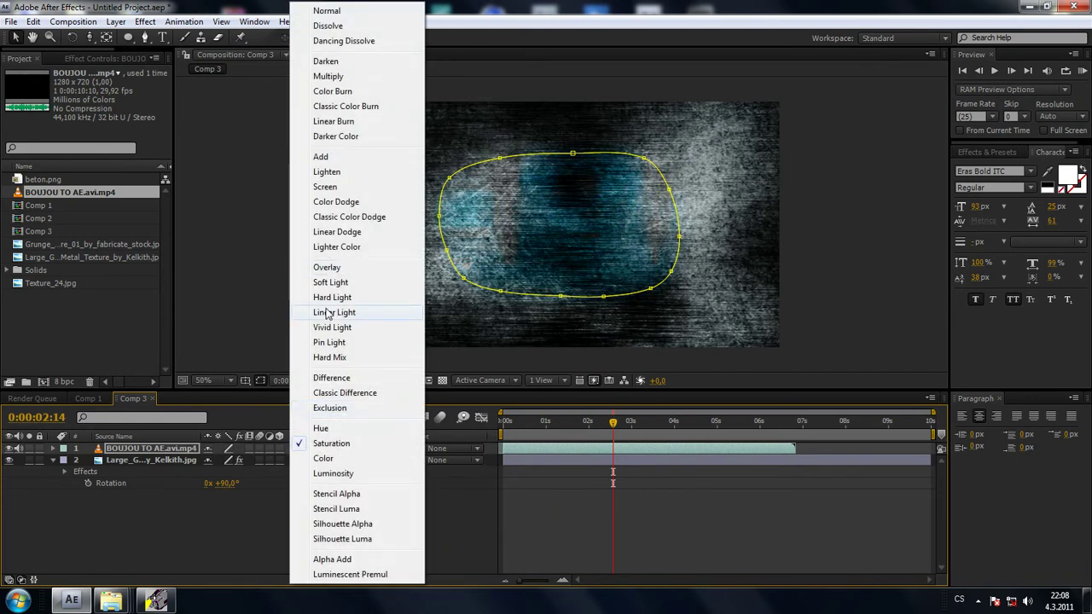
pyautogui.click(330, 313)
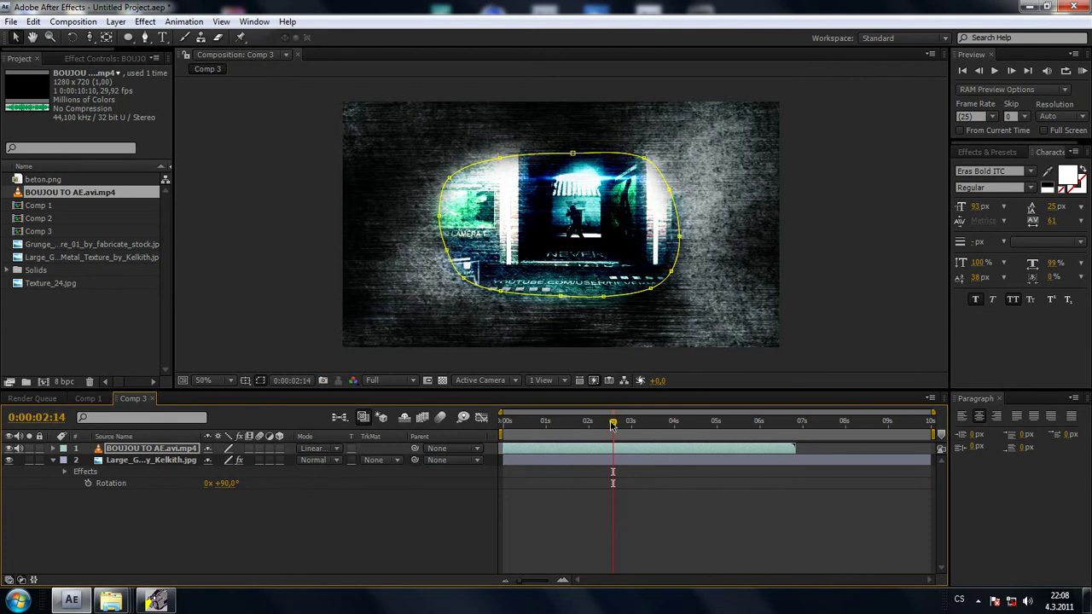
pyautogui.moveTo(613, 427); pyautogui.dragTo(671, 427)
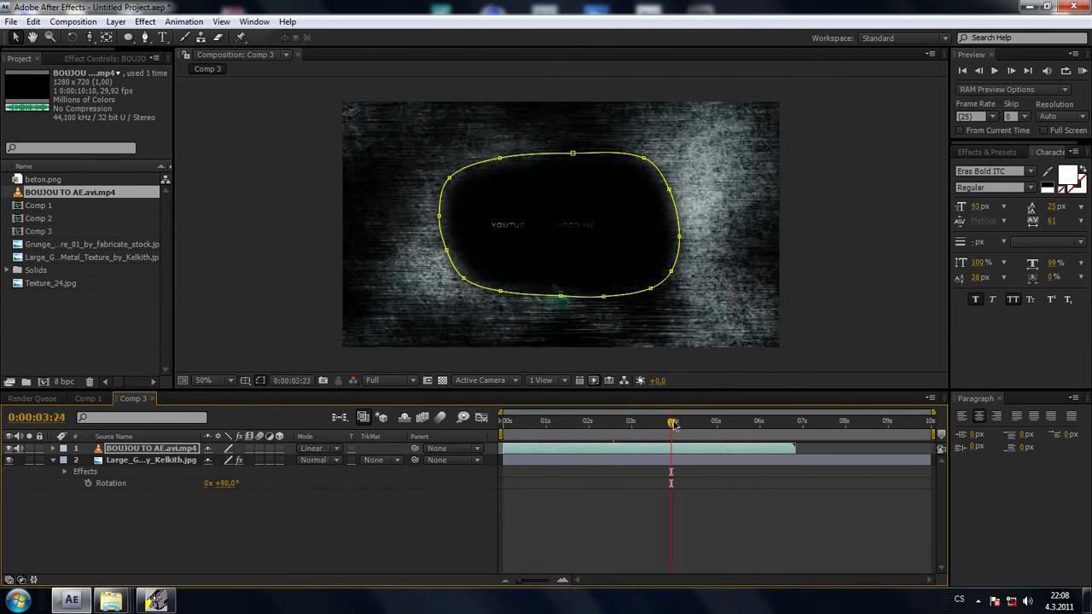
pyautogui.moveTo(673, 425); pyautogui.dragTo(493, 441)
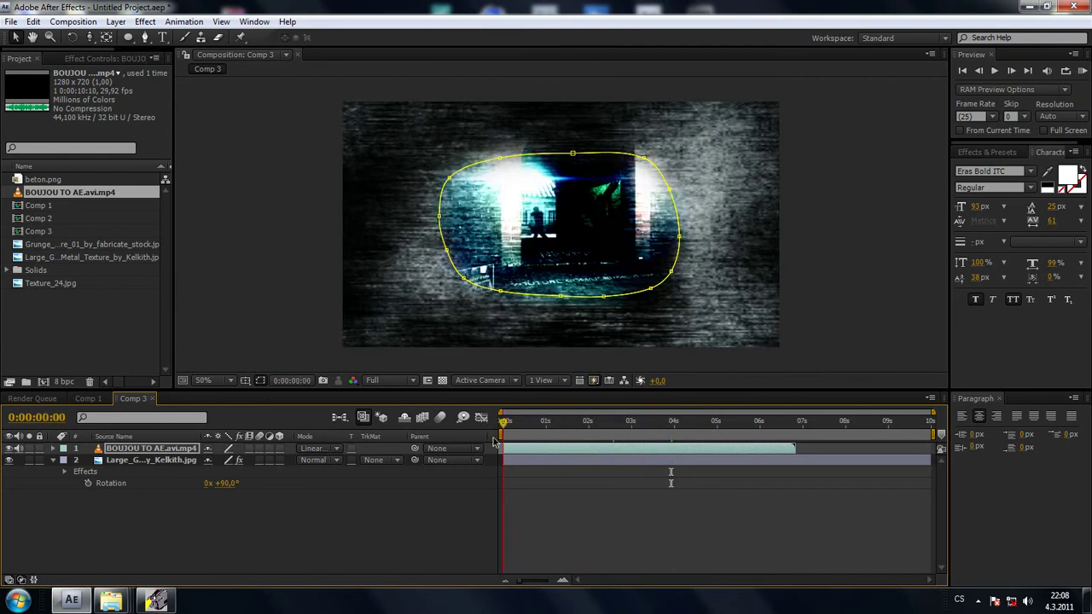
# Add a new camera, Camera 1, with the default settings.
pyautogui.rightClick(269, 532)
pyautogui.moveTo(399, 455)
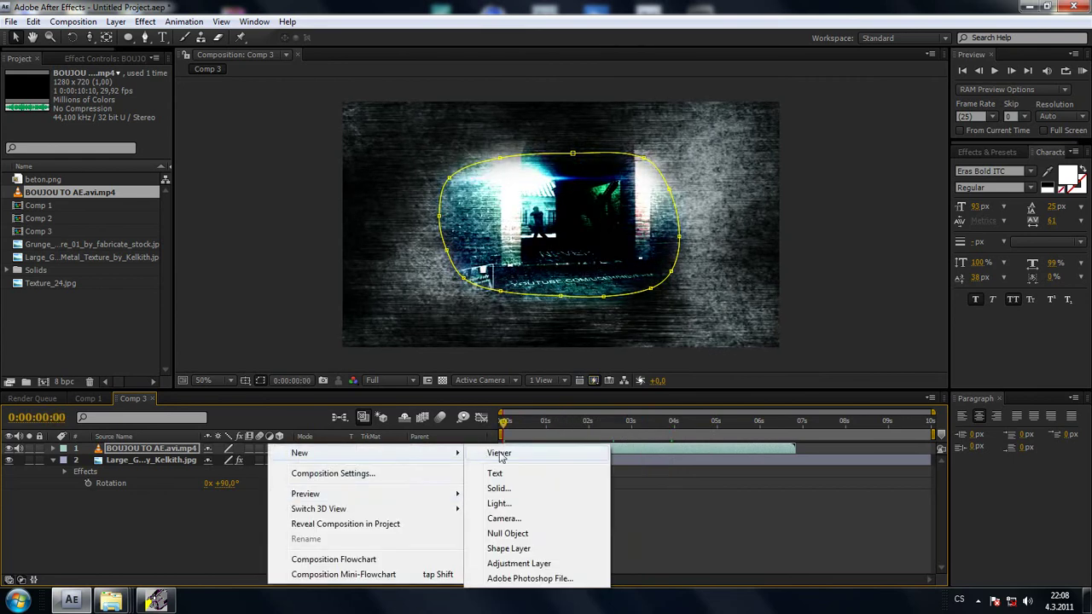
pyautogui.click(503, 518)
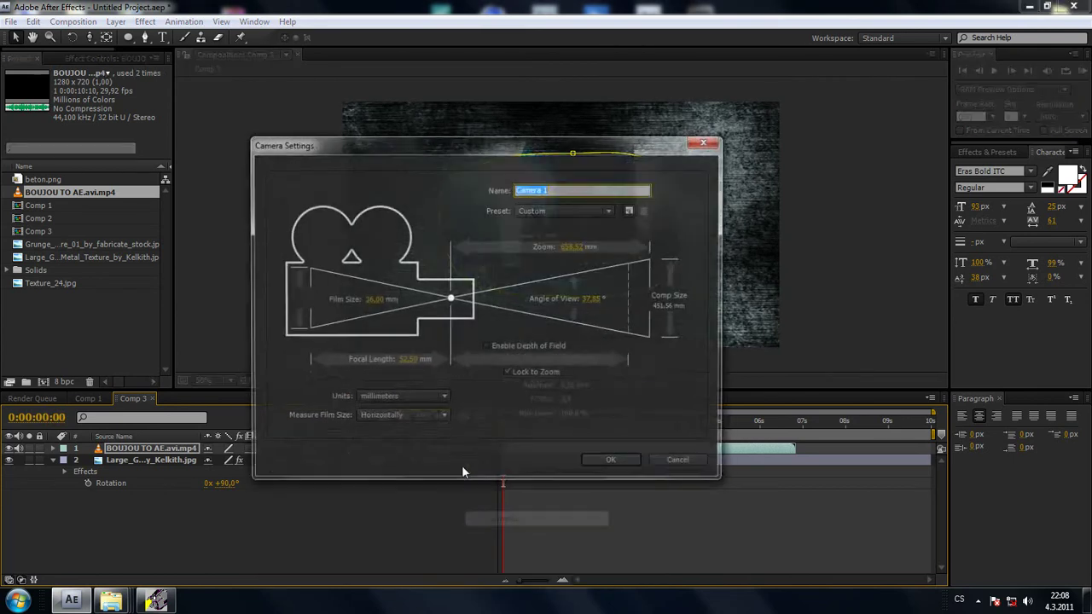
pyautogui.click(610, 461)
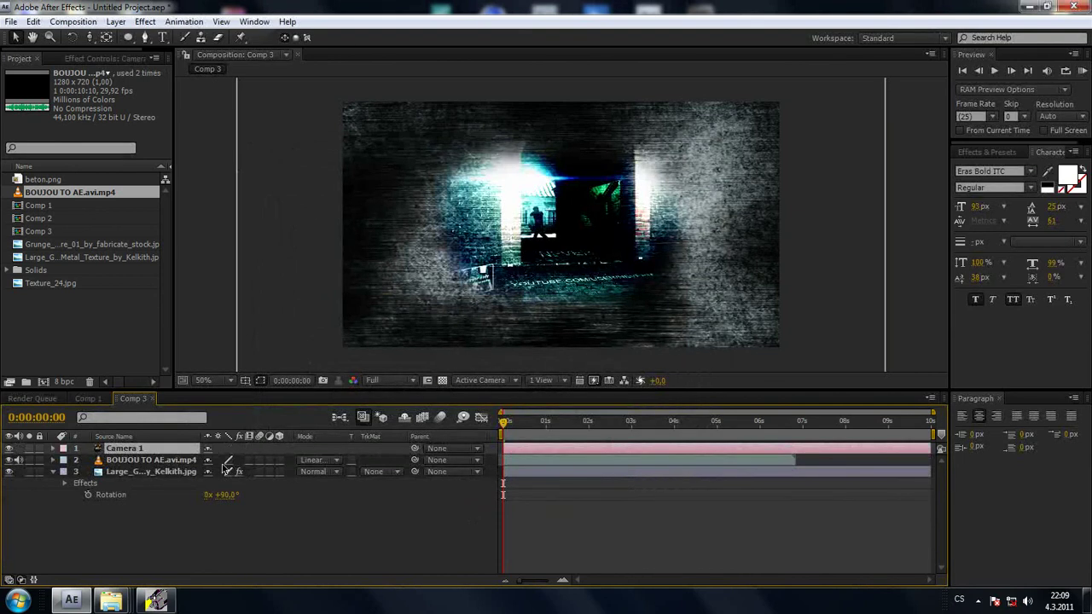
# Make the metal texture layer 3D and orbit the camera to a tilted view.
pyautogui.click(278, 471)
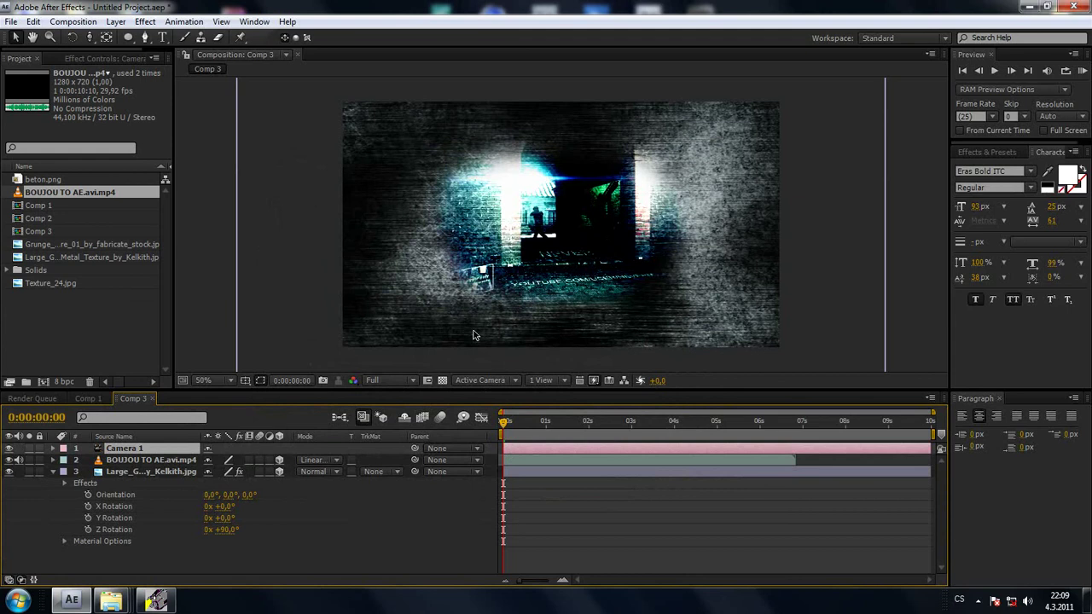
pyautogui.press('c')
pyautogui.moveTo(474, 331); pyautogui.dragTo(485, 309)
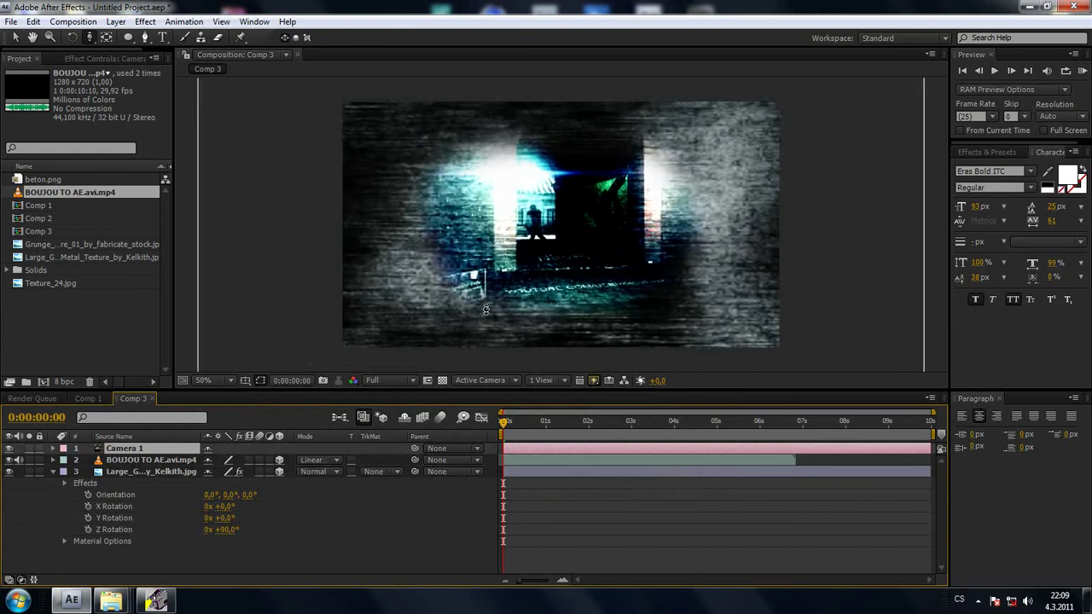
pyautogui.press('c')
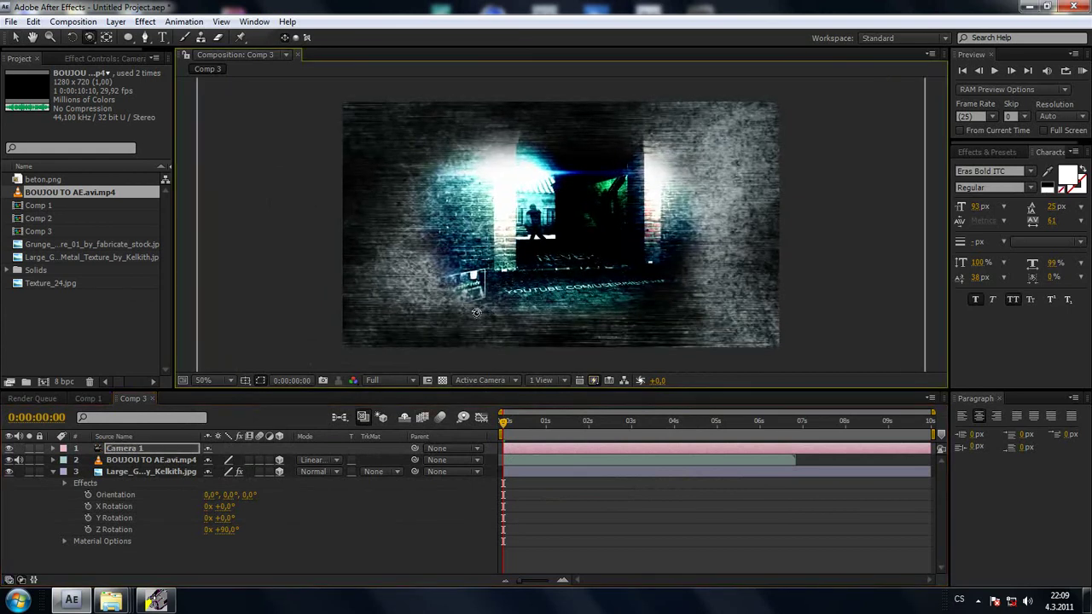
pyautogui.moveTo(476, 312); pyautogui.dragTo(528, 294)
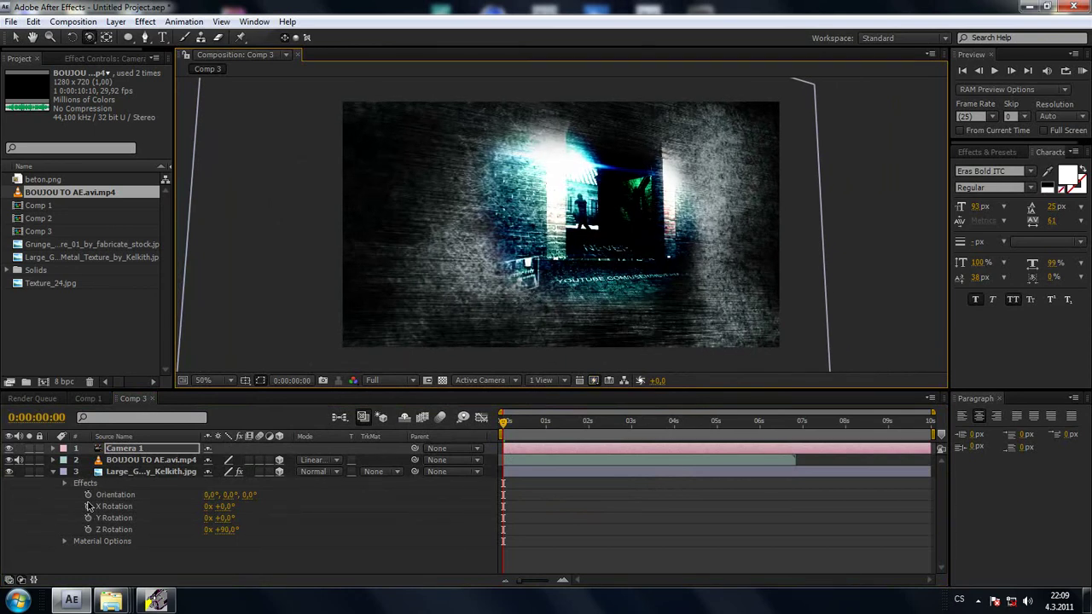
# Enable keyframing for Camera 1's Position and Point of Interest at the start.
pyautogui.click(54, 472)
pyautogui.click(53, 449)
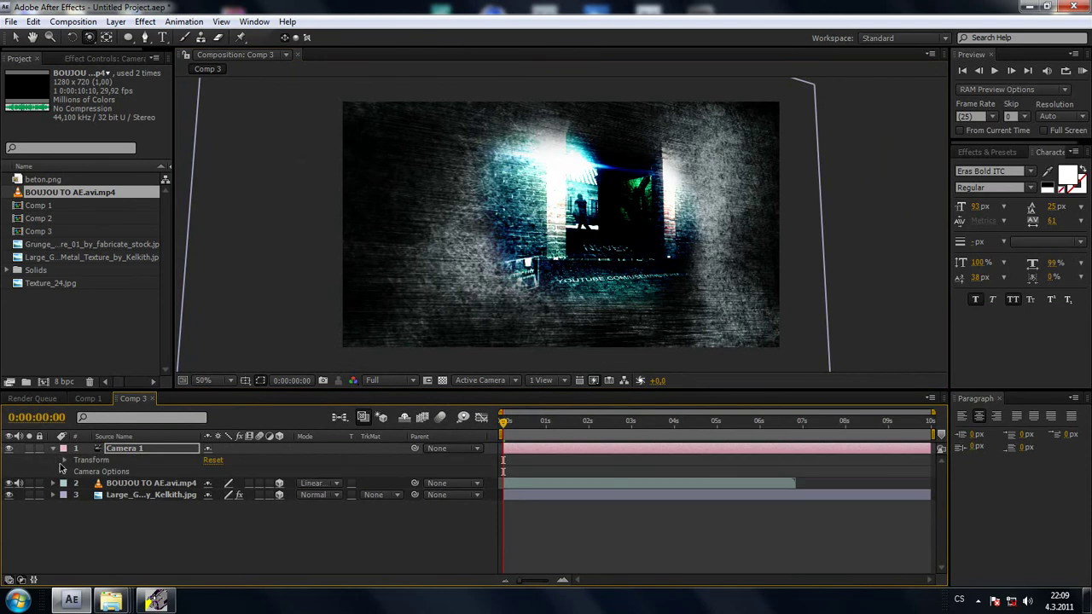
pyautogui.click(64, 460)
pyautogui.click(88, 472)
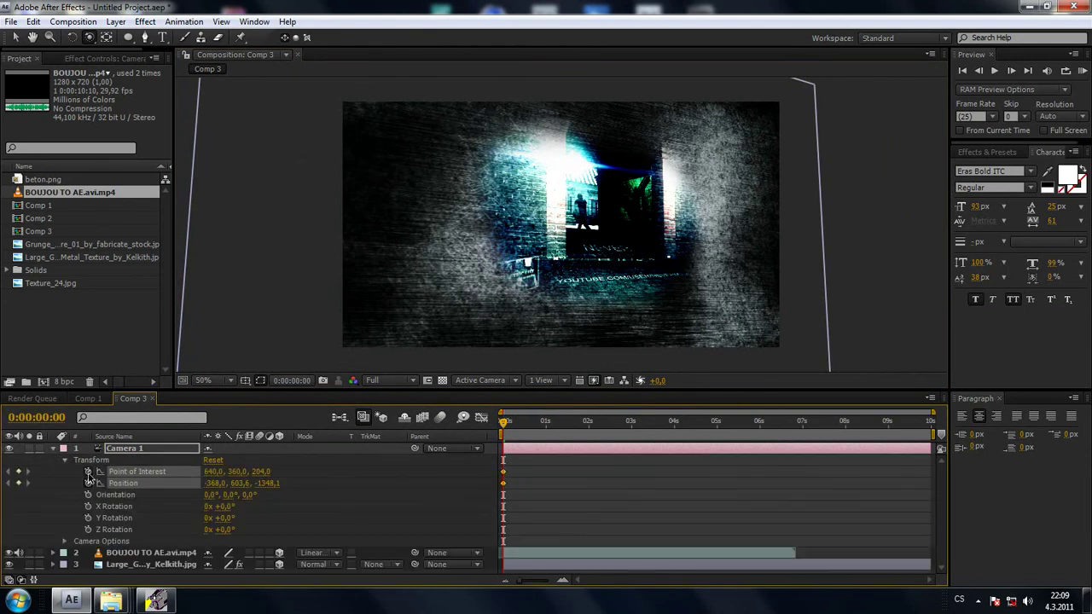
# At frame 14, orbit the camera to a sideways view, setting new keyframes.
pyautogui.moveTo(503, 424); pyautogui.dragTo(527, 424)
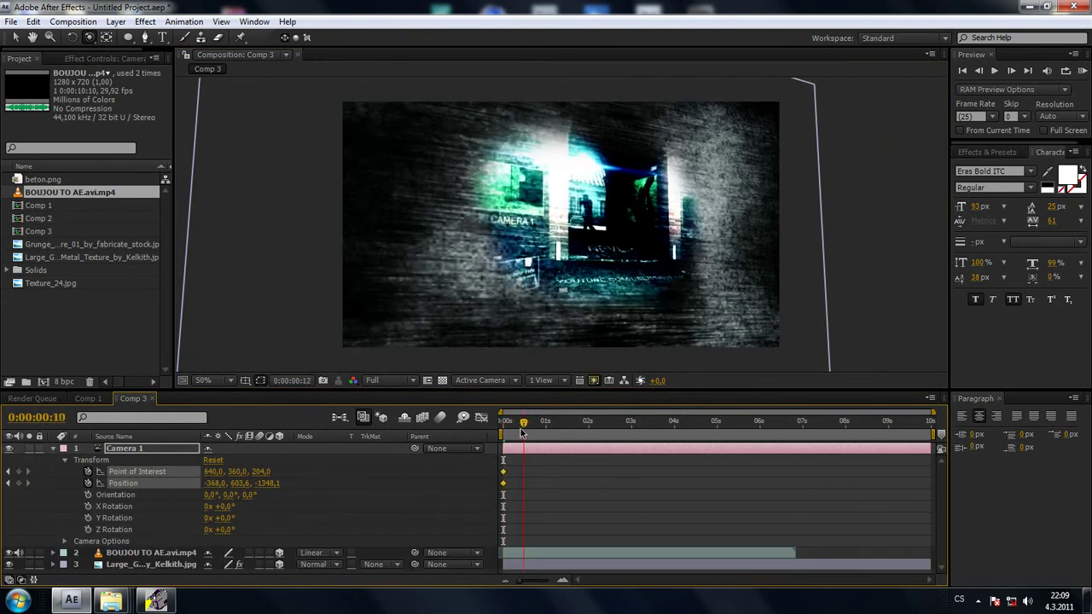
pyautogui.moveTo(667, 297); pyautogui.dragTo(627, 305)
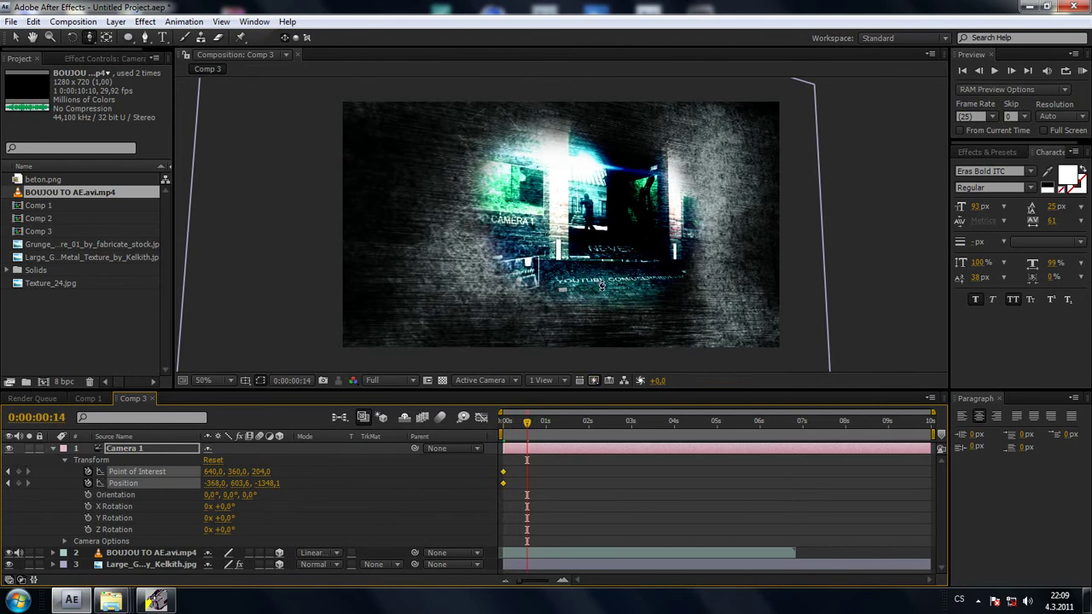
pyautogui.moveTo(602, 287); pyautogui.dragTo(610, 257)
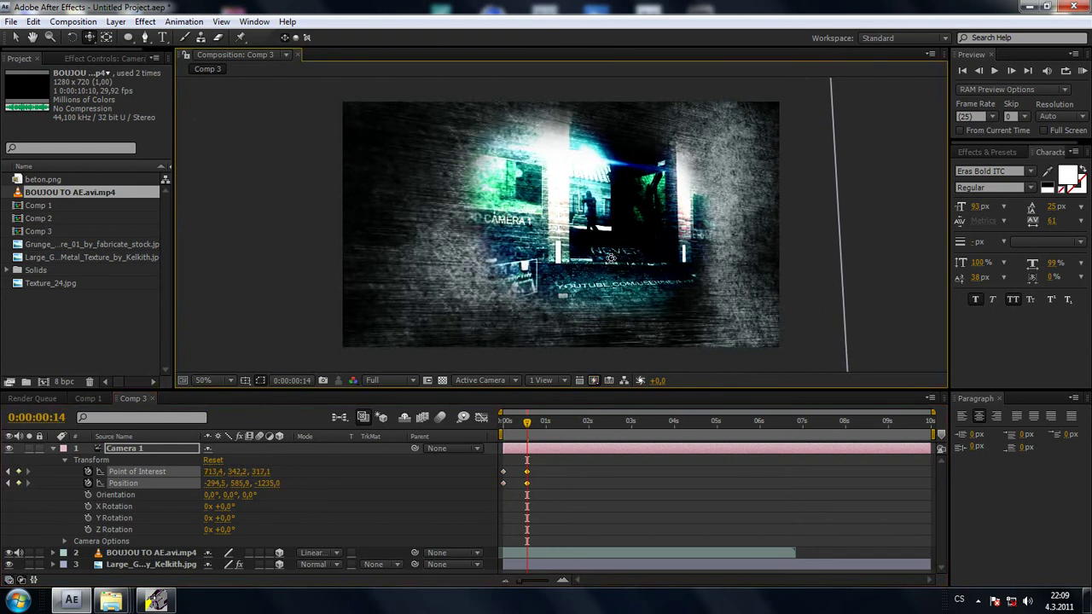
pyautogui.moveTo(611, 257); pyautogui.dragTo(534, 269)
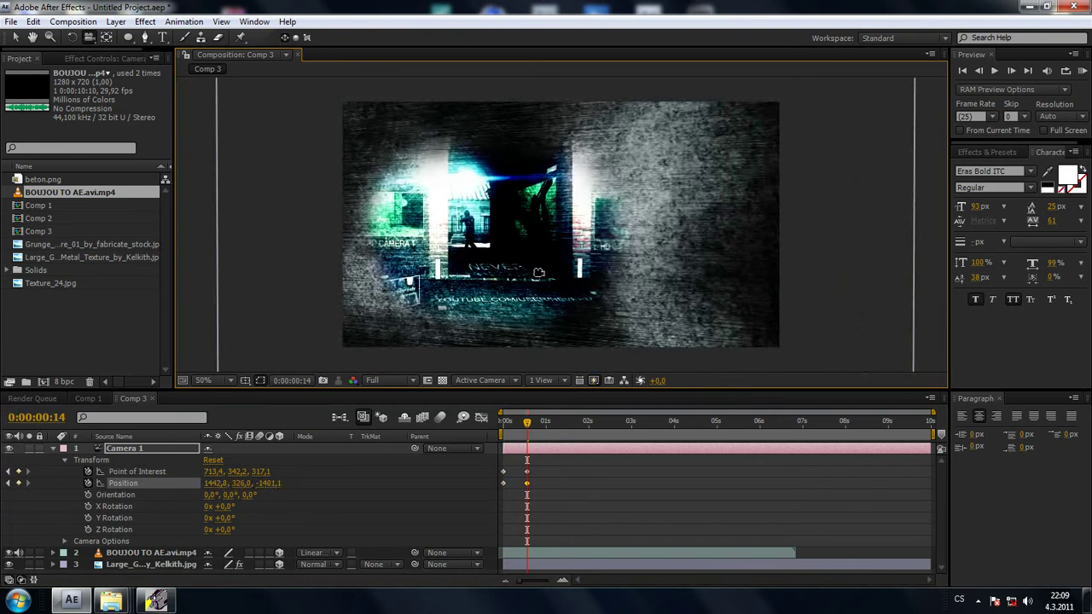
pyautogui.moveTo(534, 269); pyautogui.dragTo(603, 268)
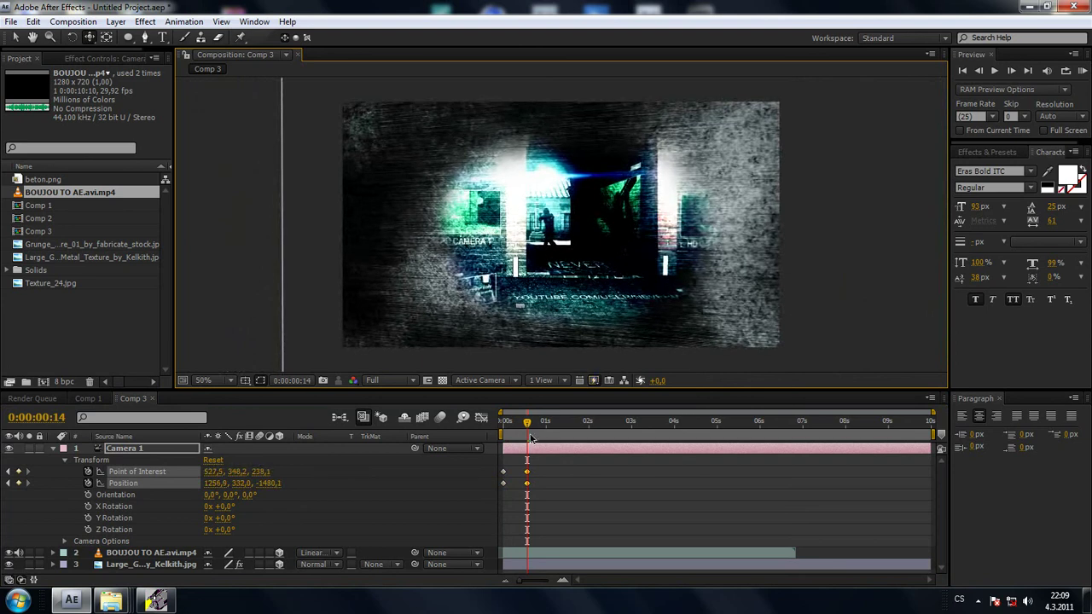
# Shift the camera keyframes to about 2 seconds and end the work area near 2:12.
pyautogui.moveTo(531, 482); pyautogui.dragTo(592, 472)
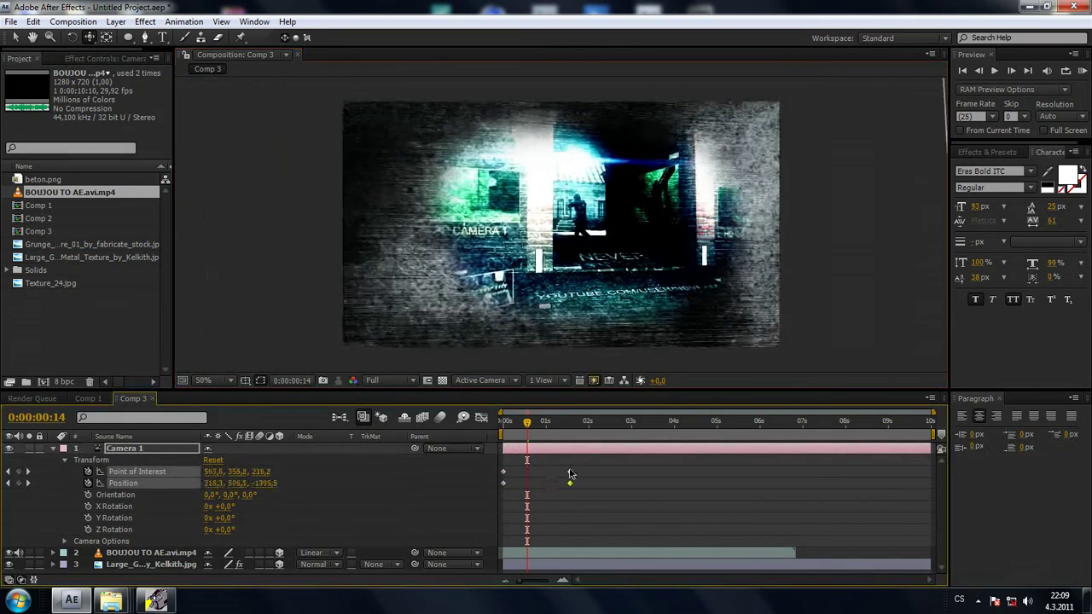
pyautogui.moveTo(530, 423); pyautogui.dragTo(598, 434)
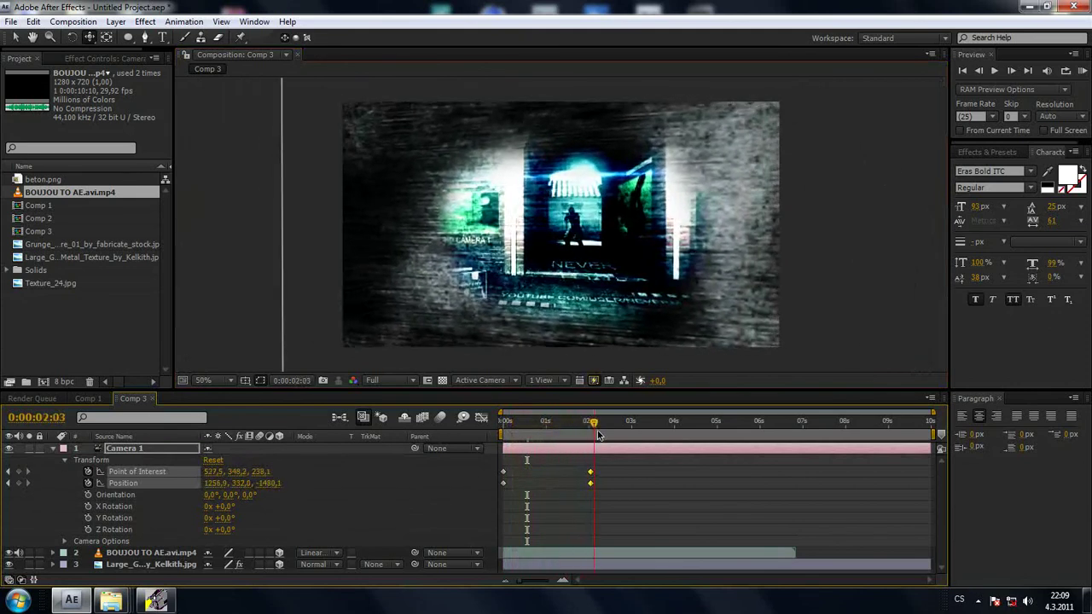
pyautogui.click(591, 483)
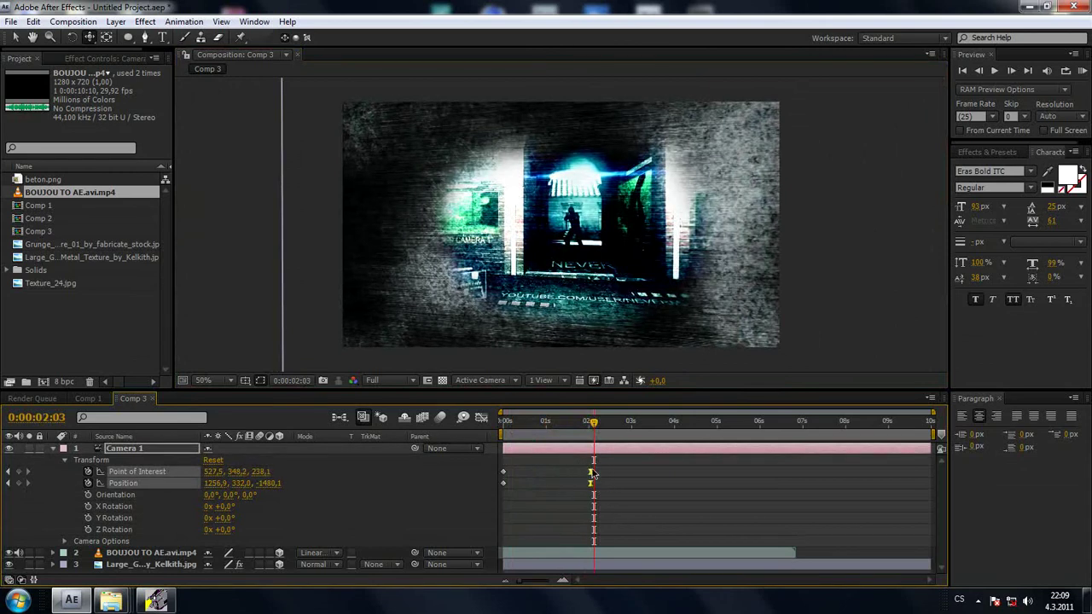
pyautogui.moveTo(583, 479); pyautogui.dragTo(609, 480)
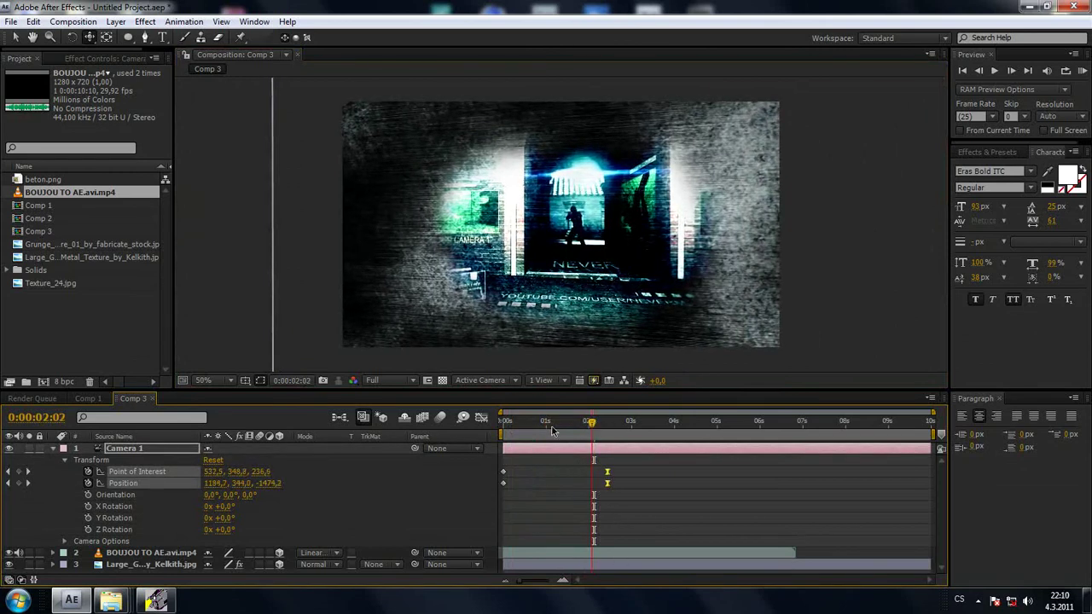
pyautogui.moveTo(603, 421); pyautogui.dragTo(503, 421)
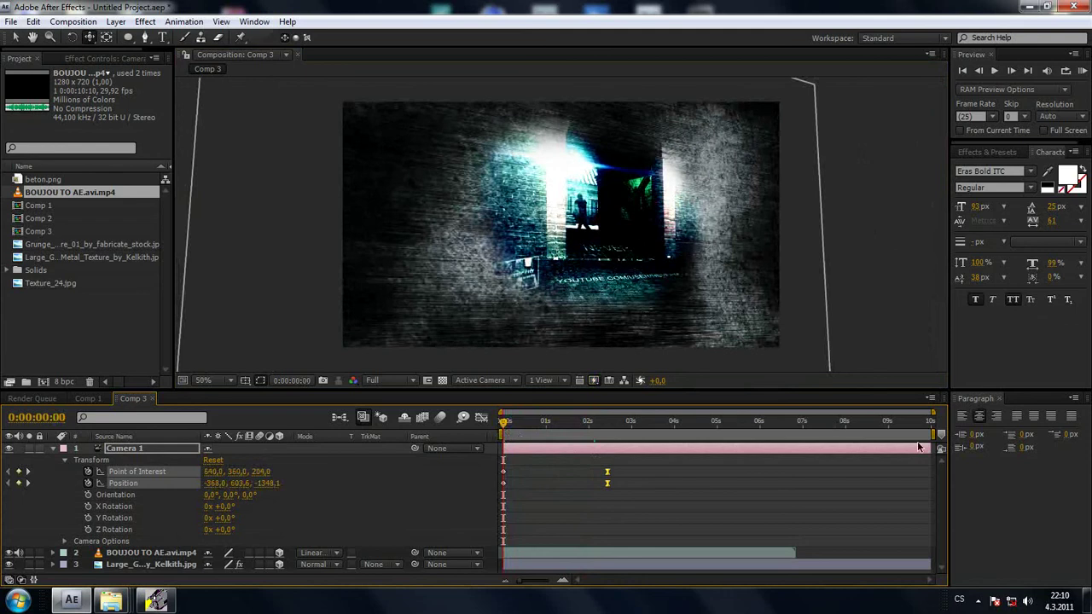
pyautogui.moveTo(933, 435); pyautogui.dragTo(607, 448)
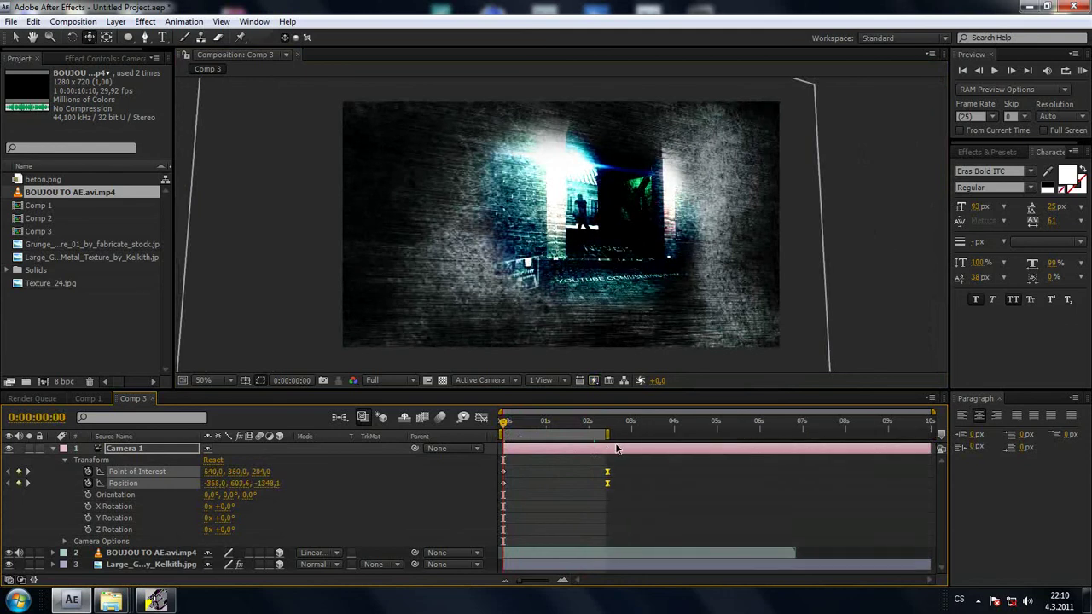
pyautogui.press('KP_0')
pyautogui.moveTo(506, 424)
pyautogui.mouseDown()
pyautogui.moveTo(610, 424)
pyautogui.moveTo(597, 424)
pyautogui.mouseUp()
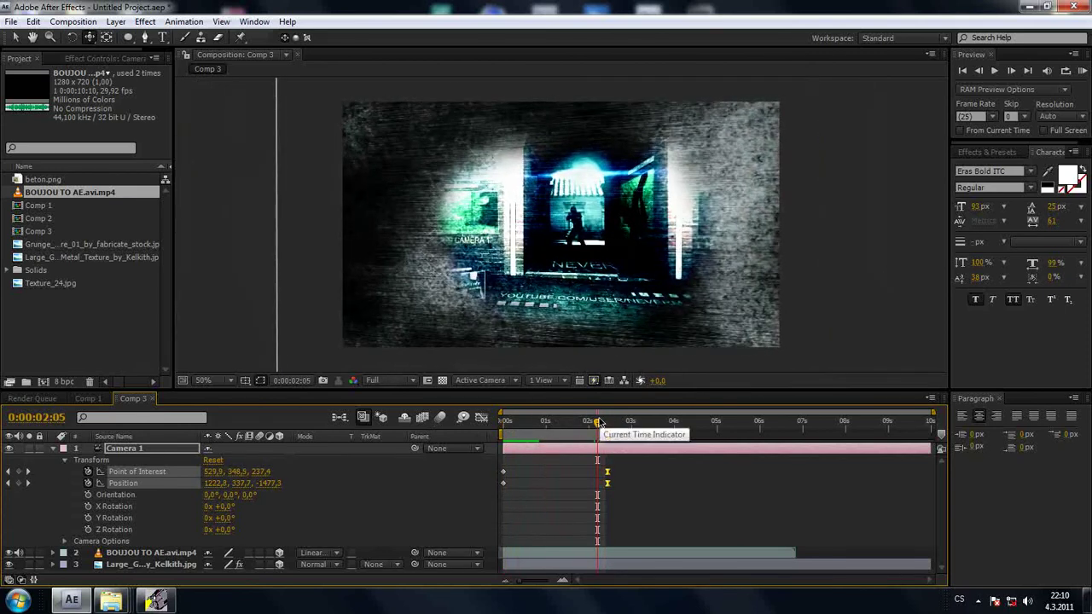